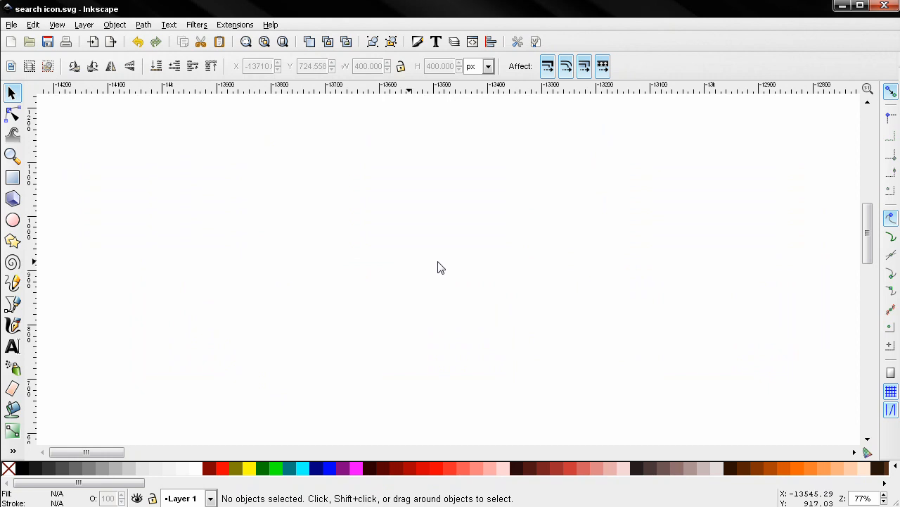
Step: Draw a rectangle in the middle of the canvas and set its width and height to 400 px
{"action": "left_click", "coordinate": [12, 179]}
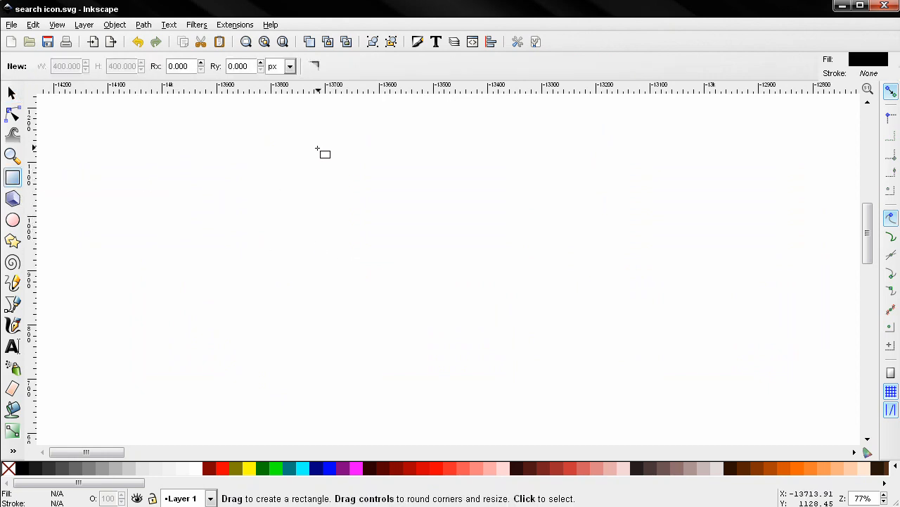
{"action": "left_click_drag", "start_coordinate": [323, 136], "coordinate": [582, 377]}
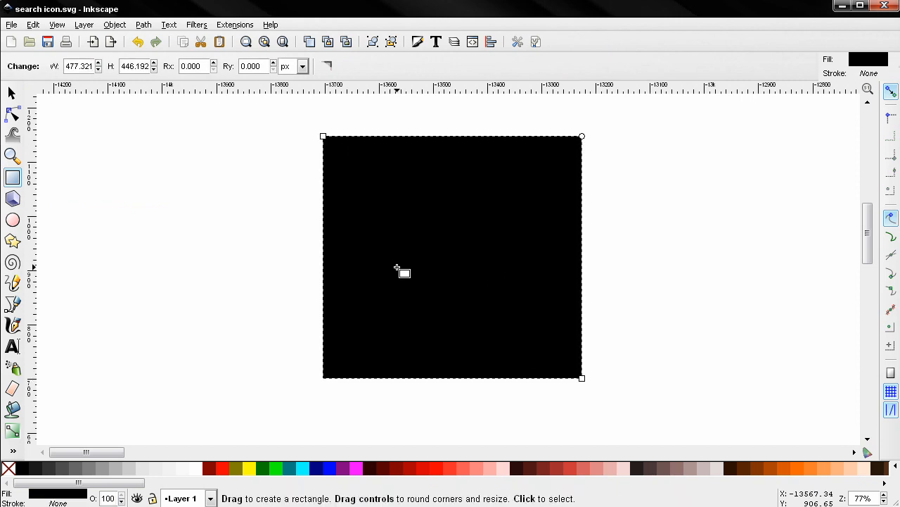
{"action": "double_click", "coordinate": [80, 66]}
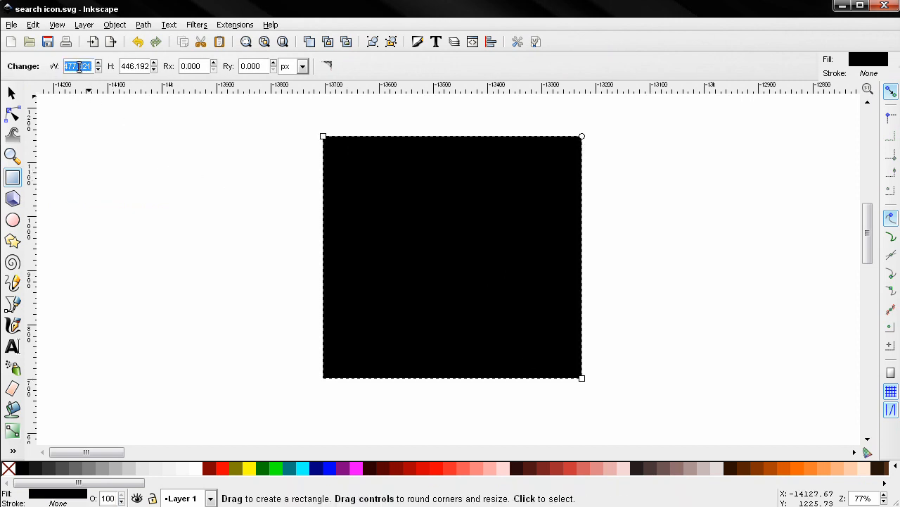
{"action": "type", "text": "400"}
{"action": "key", "text": "Tab"}
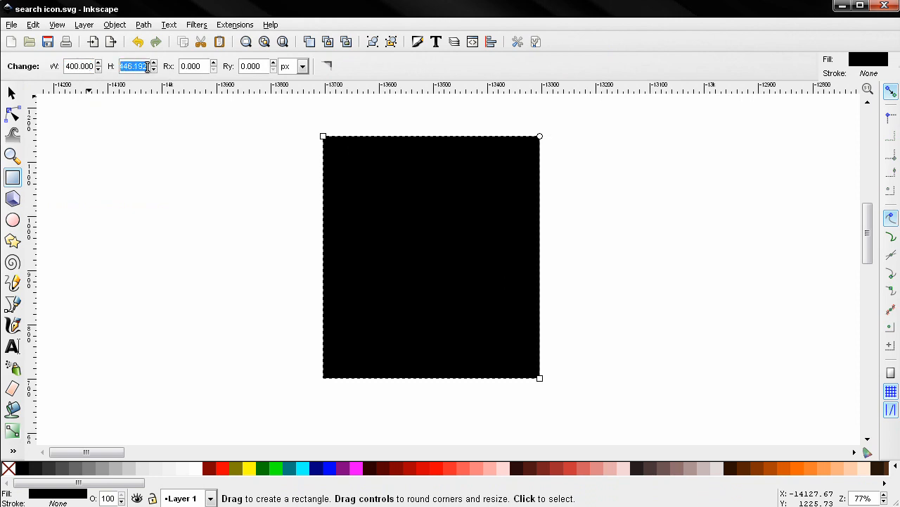
{"action": "type", "text": "400"}
Step: Round the square's corners with a vertical radius (Ry) of 70 px
{"action": "left_click", "coordinate": [246, 65]}
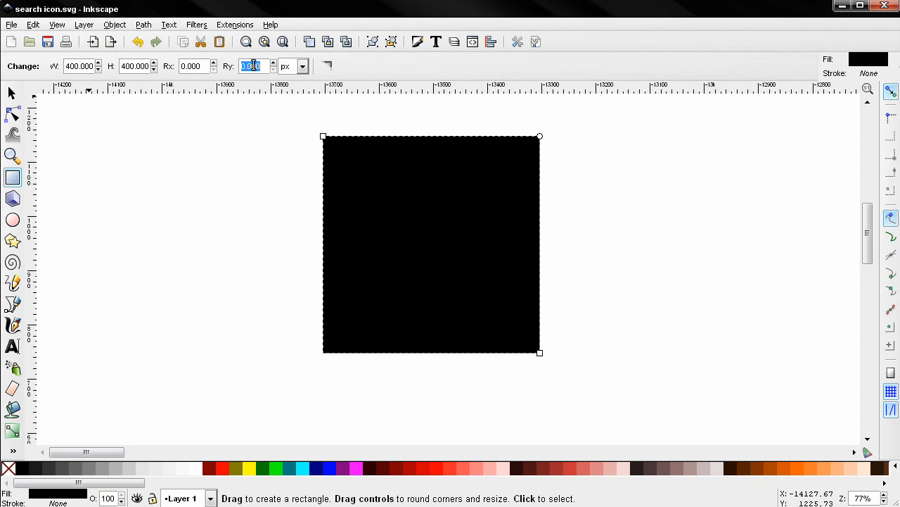
{"action": "type", "text": "70"}
{"action": "key", "text": "Return"}
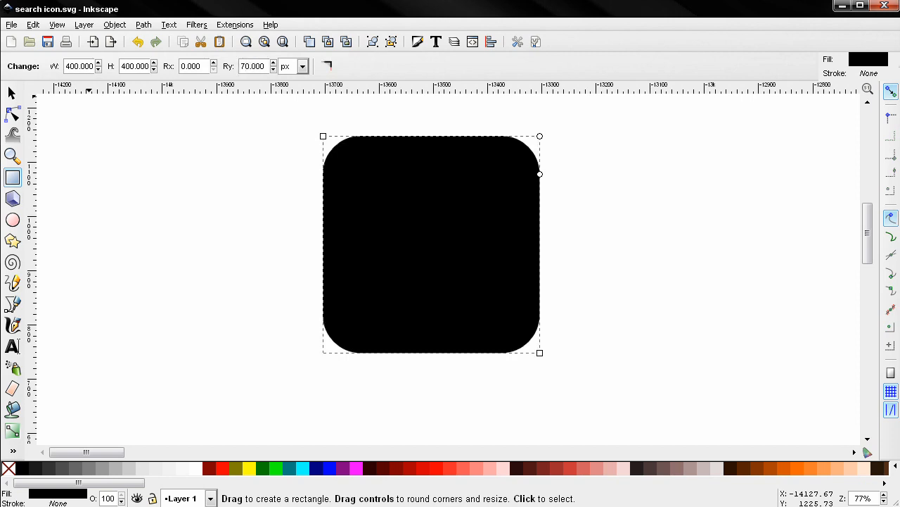
Step: Fill the rounded square with an olive green from the colour palette
{"action": "left_click_drag", "start_coordinate": [282, 192], "coordinate": [300, 209]}
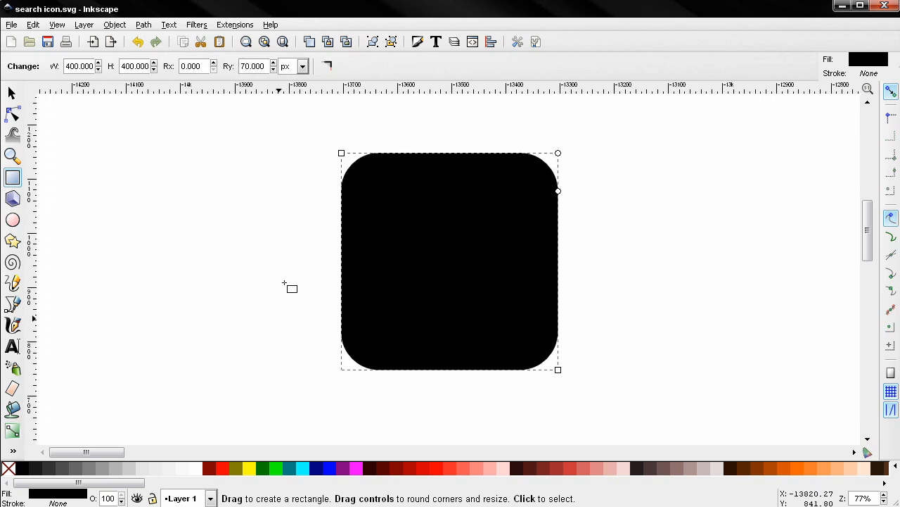
{"action": "left_click_drag", "start_coordinate": [121, 483], "coordinate": [320, 490]}
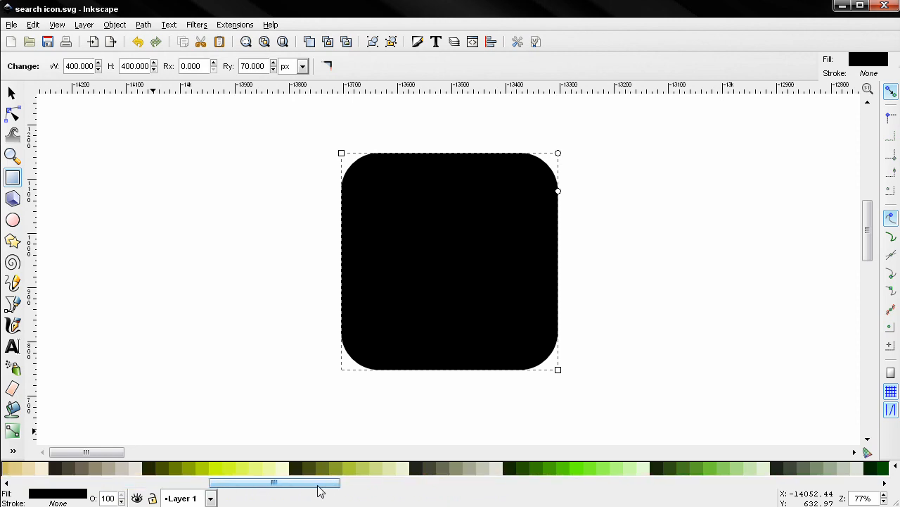
{"action": "left_click", "coordinate": [353, 472]}
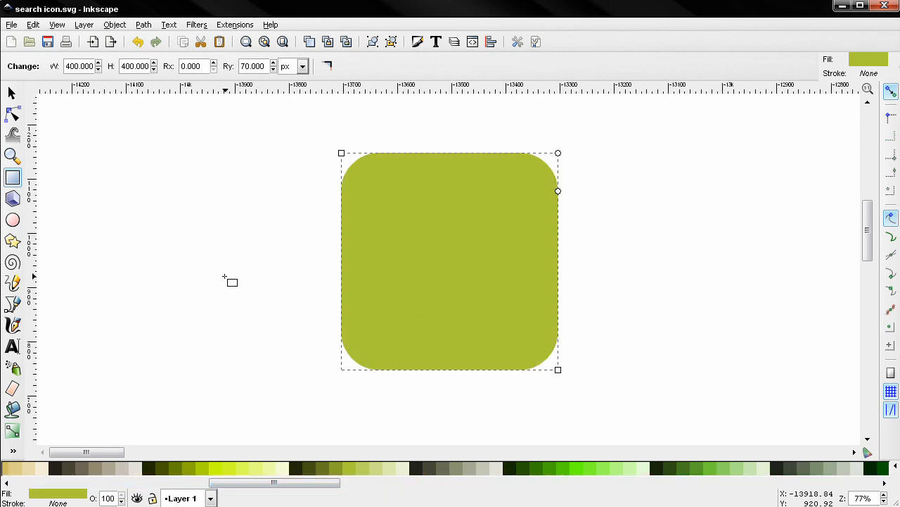
Step: Draw a narrow upright rectangle beside the square's left edge, sized 55 by 165 px with a vertical corner radius of 28 px
{"action": "left_click_drag", "start_coordinate": [278, 287], "coordinate": [310, 363]}
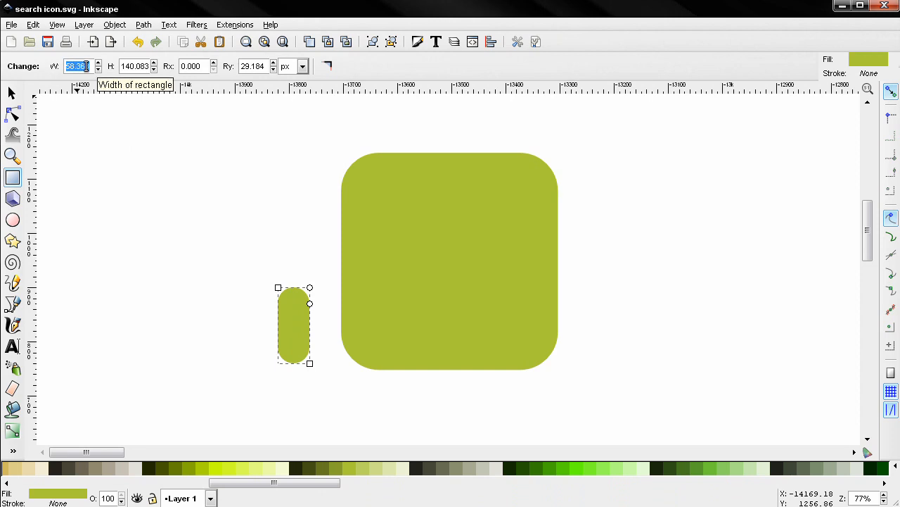
{"action": "type", "text": "55"}
{"action": "left_click", "coordinate": [130, 63]}
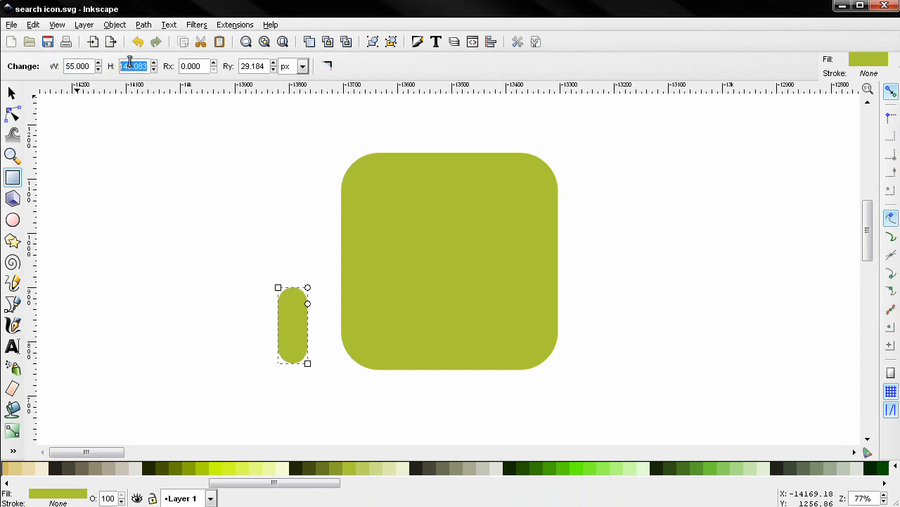
{"action": "type", "text": "165"}
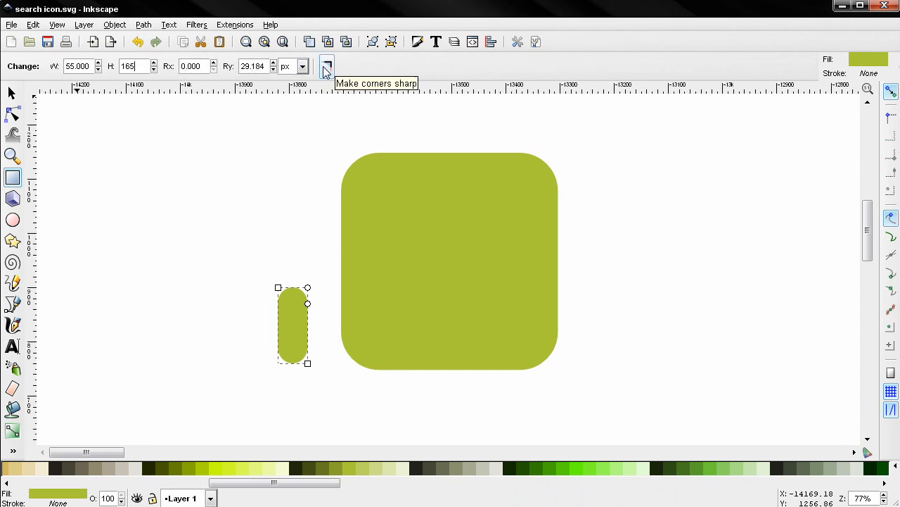
{"action": "double_click", "coordinate": [254, 66]}
{"action": "type", "text": "28.000"}
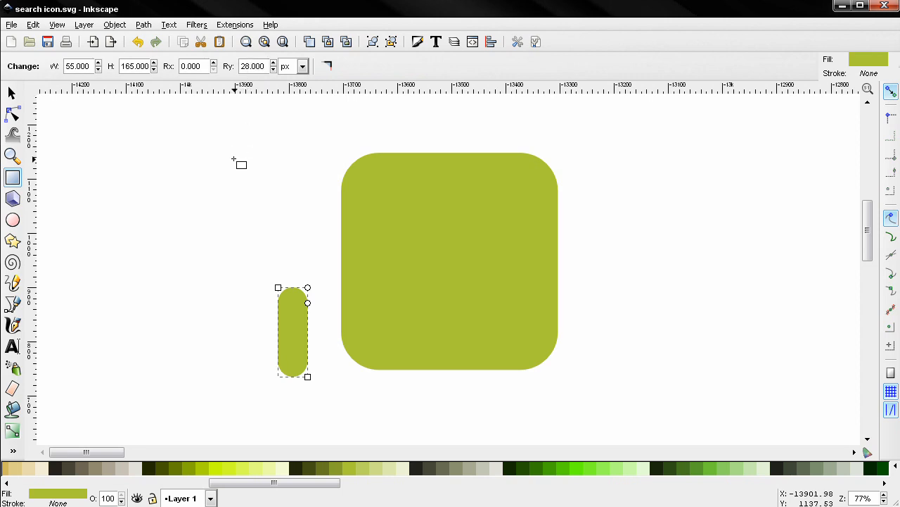
Step: Draw another rectangle left of the handle shape, set it to 24 px wide and 55 px high, and make its corners sharp
{"action": "left_click_drag", "start_coordinate": [218, 248], "coordinate": [255, 352]}
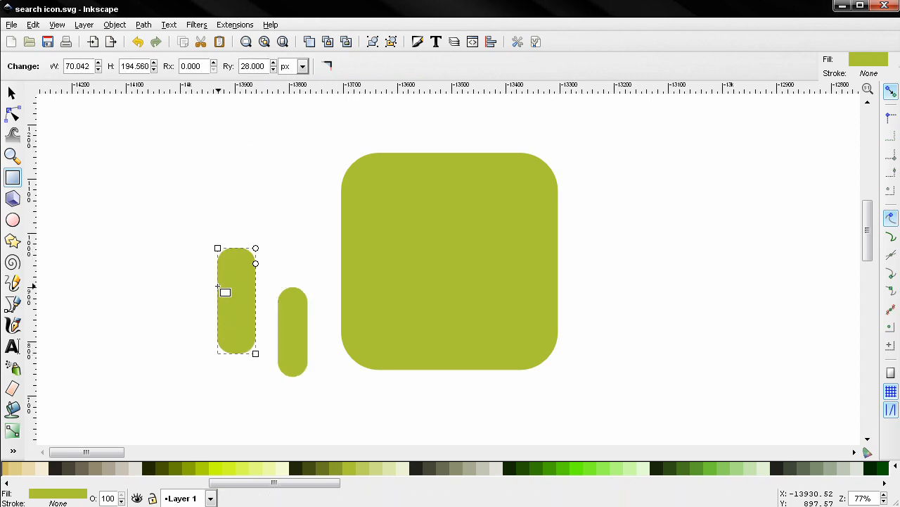
{"action": "double_click", "coordinate": [75, 66]}
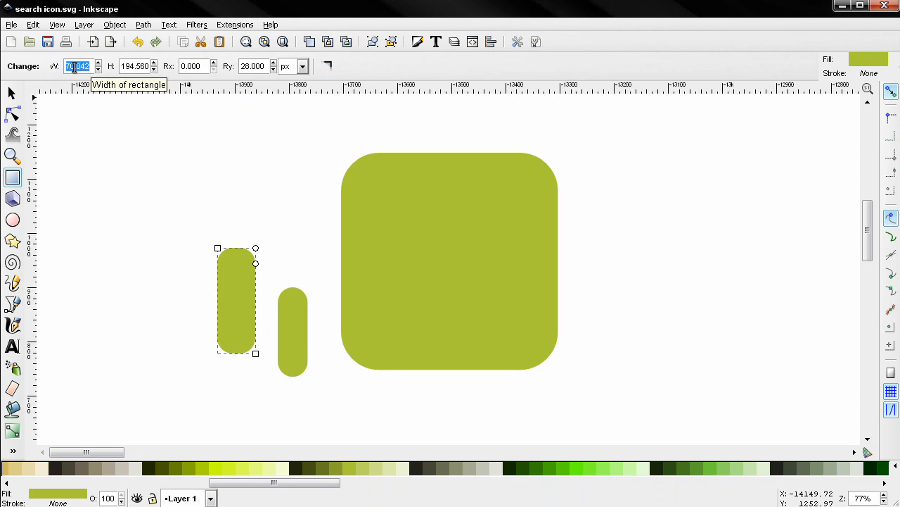
{"action": "type", "text": "24"}
{"action": "key", "text": "Return"}
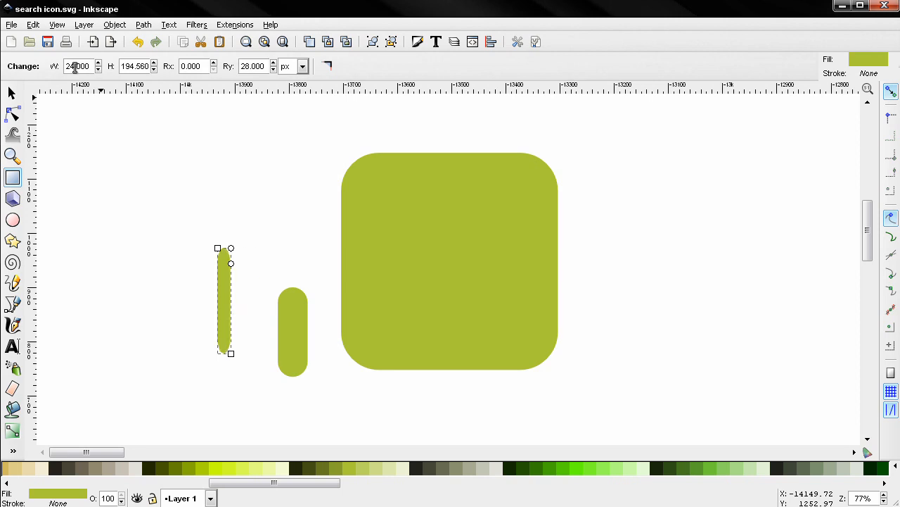
{"action": "double_click", "coordinate": [127, 66]}
{"action": "type", "text": "55"}
{"action": "key", "text": "Return"}
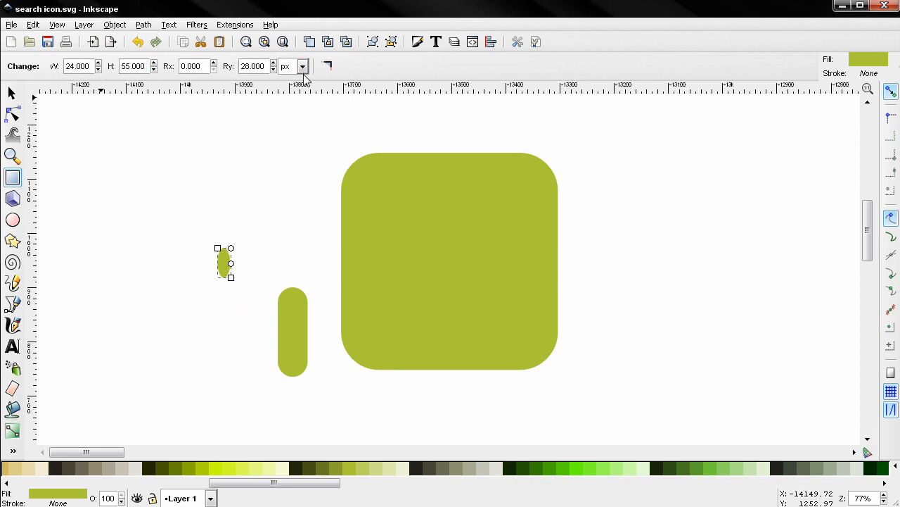
{"action": "left_click", "coordinate": [328, 68]}
Step: Draw a circle left of the small rectangle and set its size to 190 px with the width and height locked in proportion
{"action": "left_click", "coordinate": [21, 222]}
{"action": "mouse_move", "coordinate": [106, 225]}
{"action": "left_mouse_down"}
{"action": "mouse_move", "coordinate": [177, 303]}
{"action": "mouse_move", "coordinate": [178, 292]}
{"action": "left_mouse_up"}
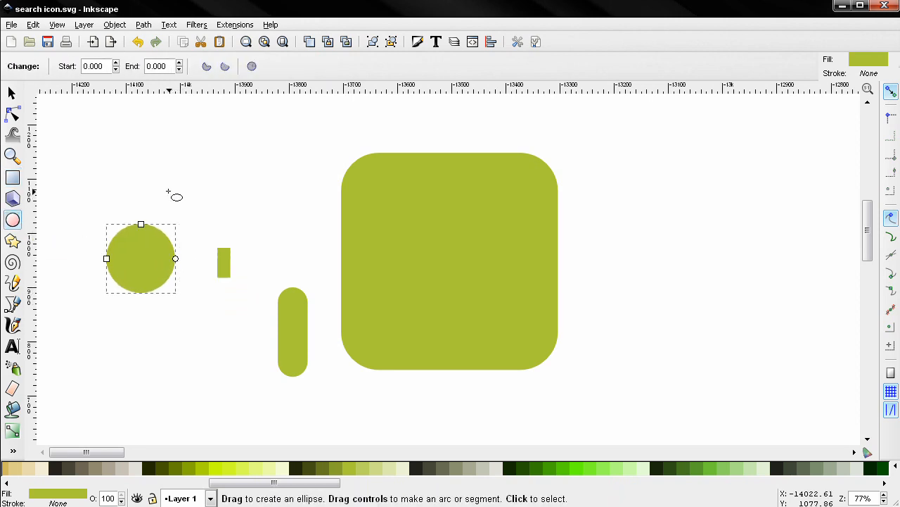
{"action": "left_click", "coordinate": [13, 95]}
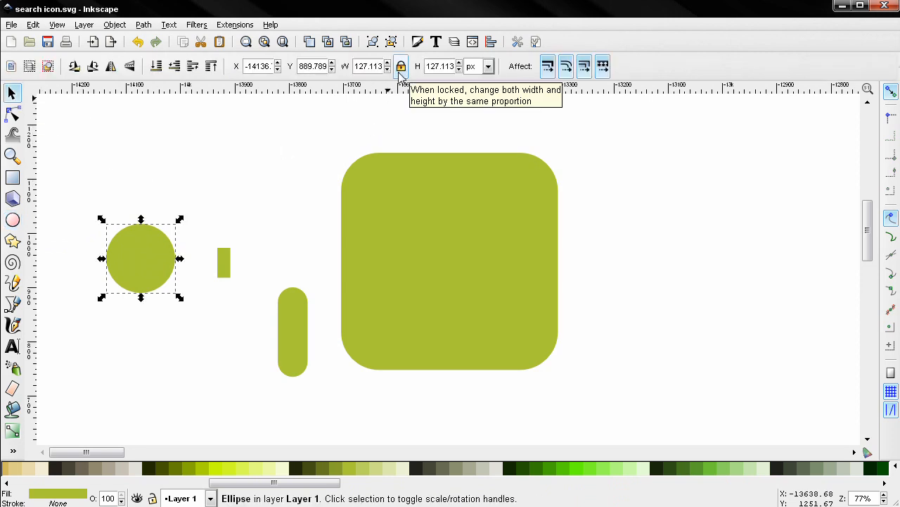
{"action": "double_click", "coordinate": [366, 66]}
{"action": "type", "text": "1"}
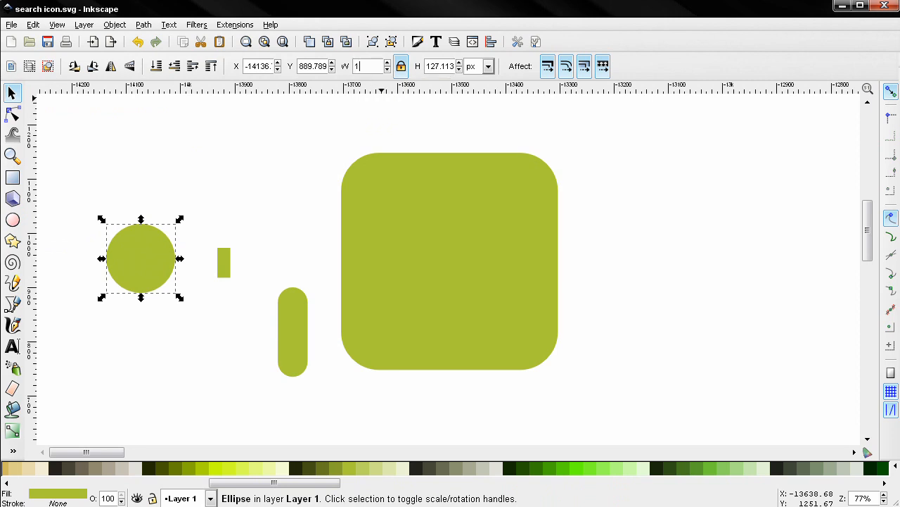
{"action": "type", "text": "90"}
{"action": "key", "text": "Return"}
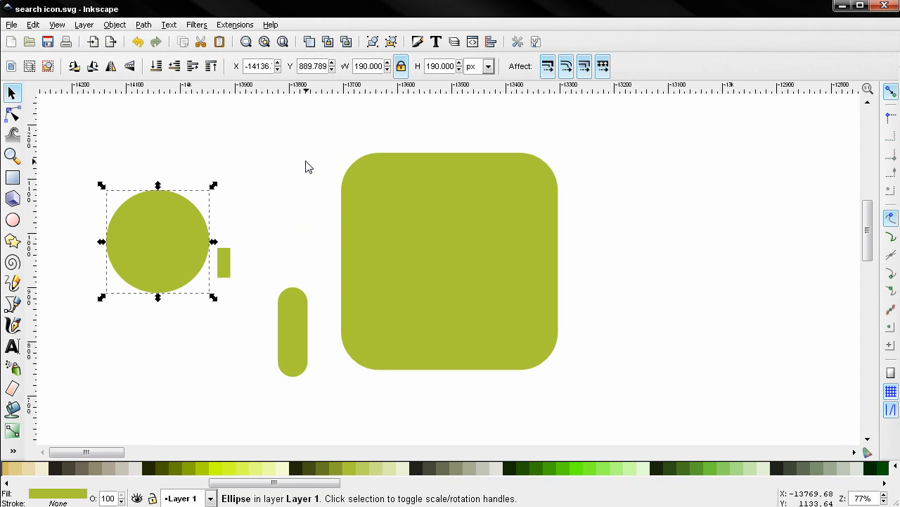
Step: Remove the circle's fill and give it a flat black stroke 20 px wide
{"action": "left_click", "coordinate": [417, 43]}
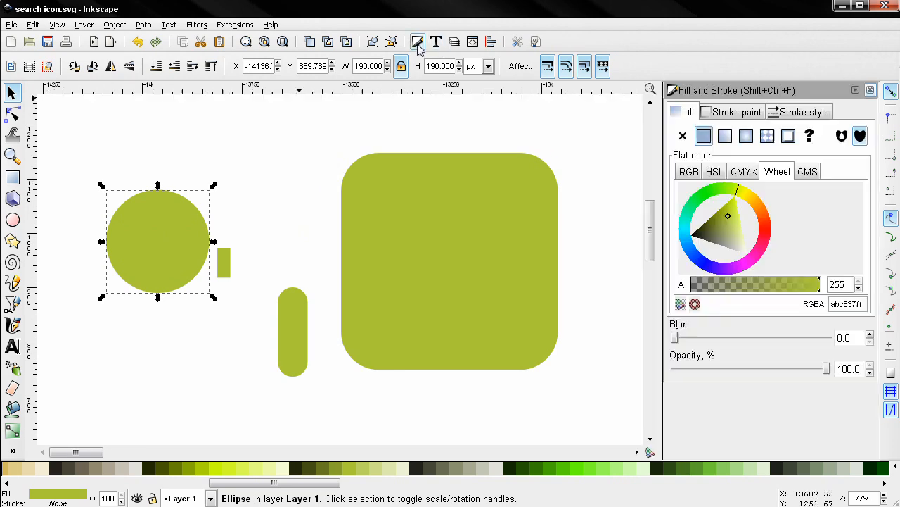
{"action": "left_click", "coordinate": [683, 137]}
{"action": "left_click", "coordinate": [722, 117]}
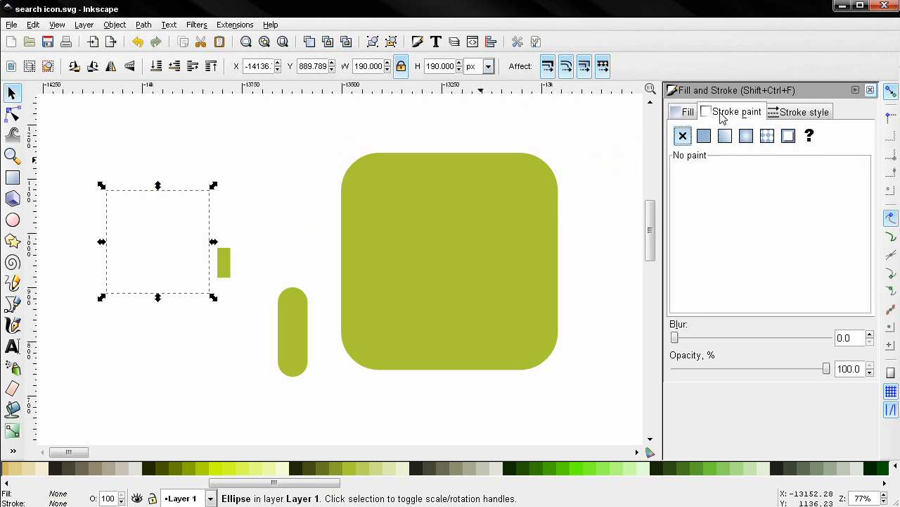
{"action": "left_click", "coordinate": [704, 136]}
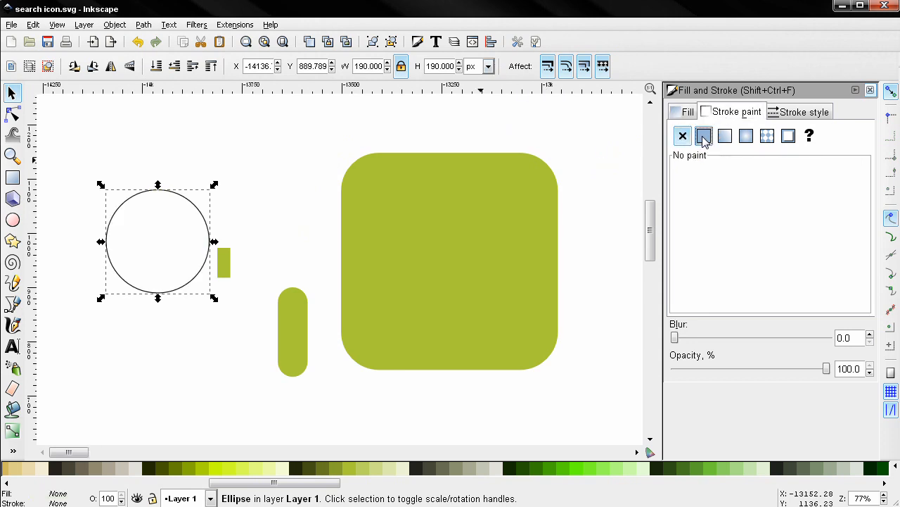
{"action": "left_click", "coordinate": [791, 114]}
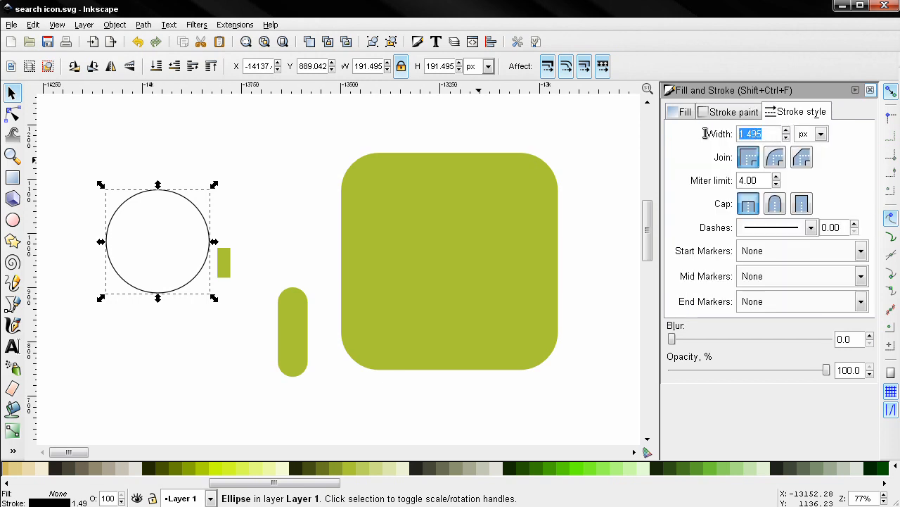
{"action": "type", "text": "20"}
{"action": "key", "text": "Return"}
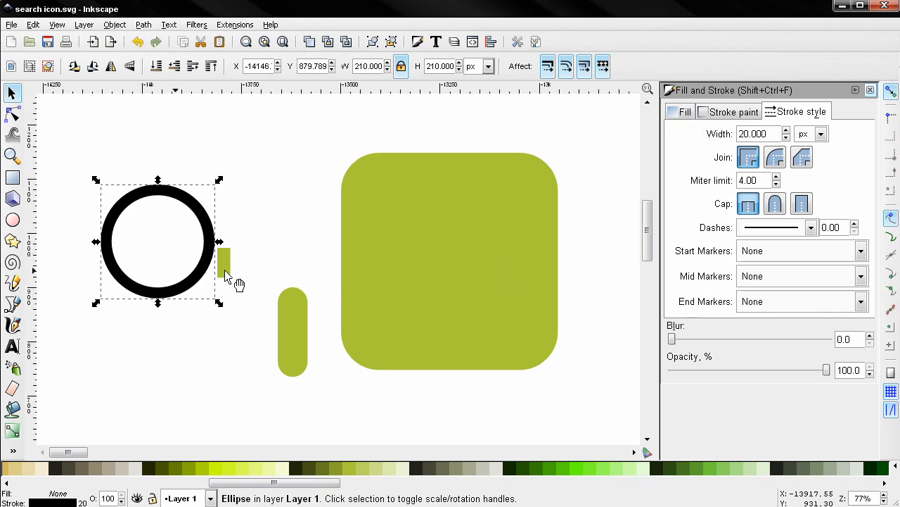
Step: Stack the small rectangle and the ring above the rounded handle and centre all three on the vertical axis
{"action": "left_click_drag", "start_coordinate": [225, 276], "coordinate": [300, 284]}
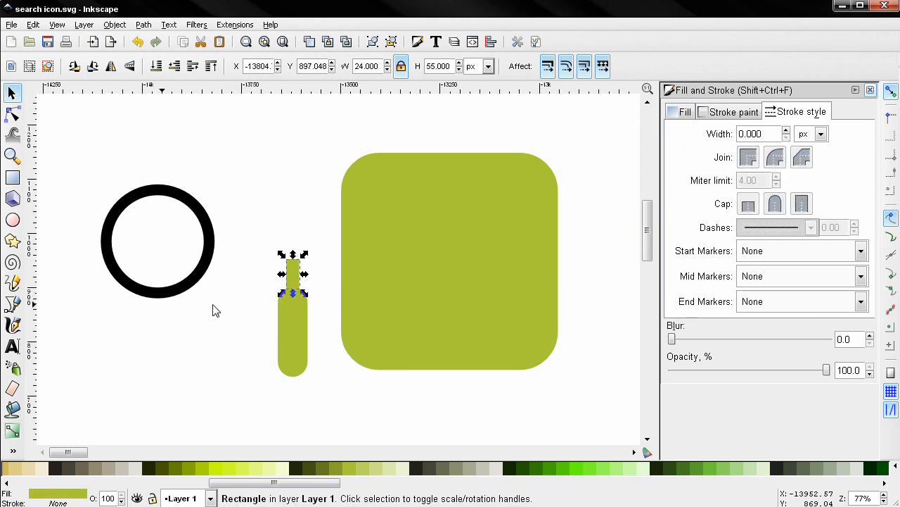
{"action": "left_click_drag", "start_coordinate": [223, 276], "coordinate": [337, 252]}
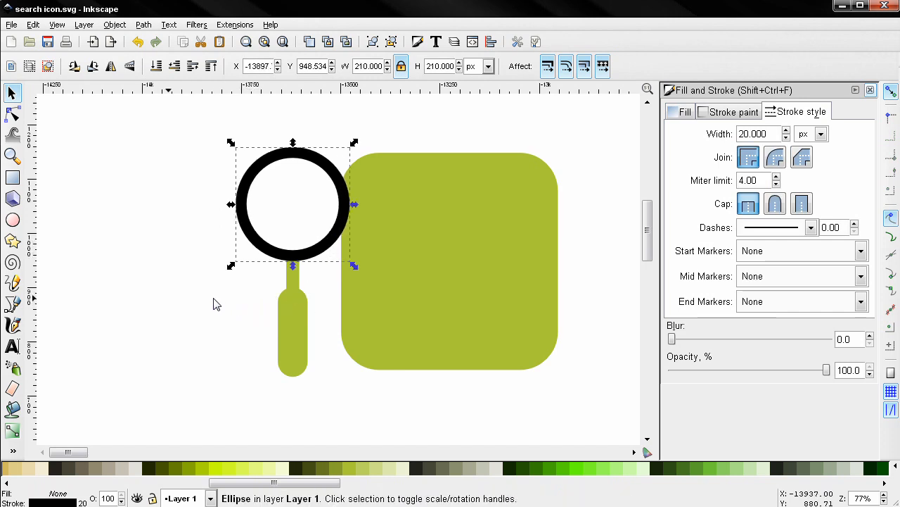
{"action": "left_click_drag", "start_coordinate": [161, 107], "coordinate": [423, 429]}
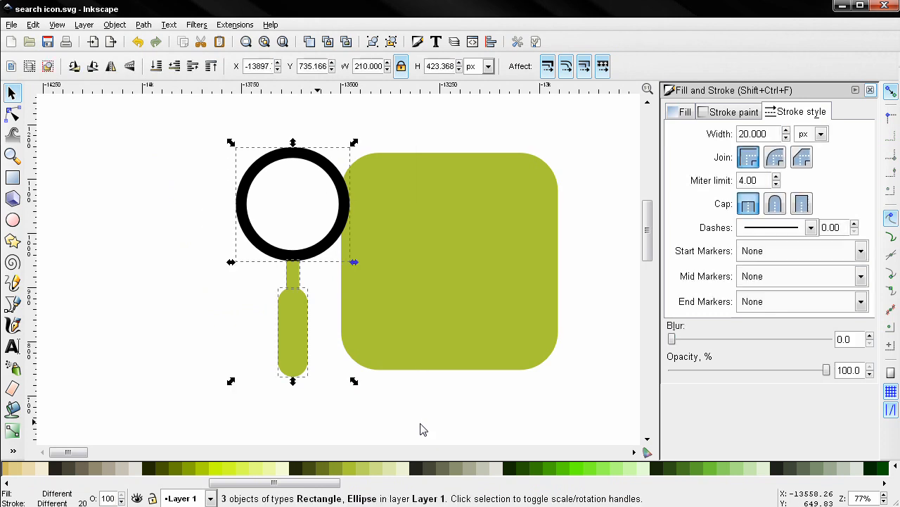
{"action": "left_click", "coordinate": [491, 42]}
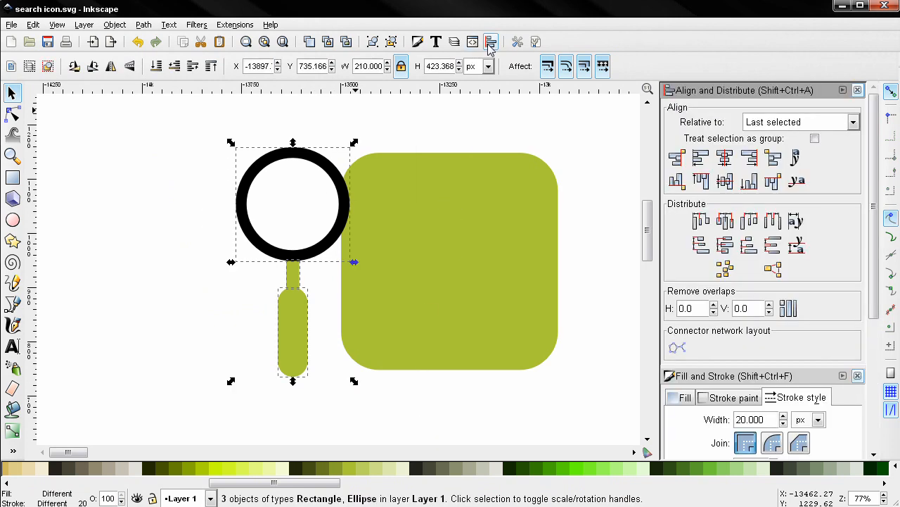
{"action": "left_click", "coordinate": [725, 159]}
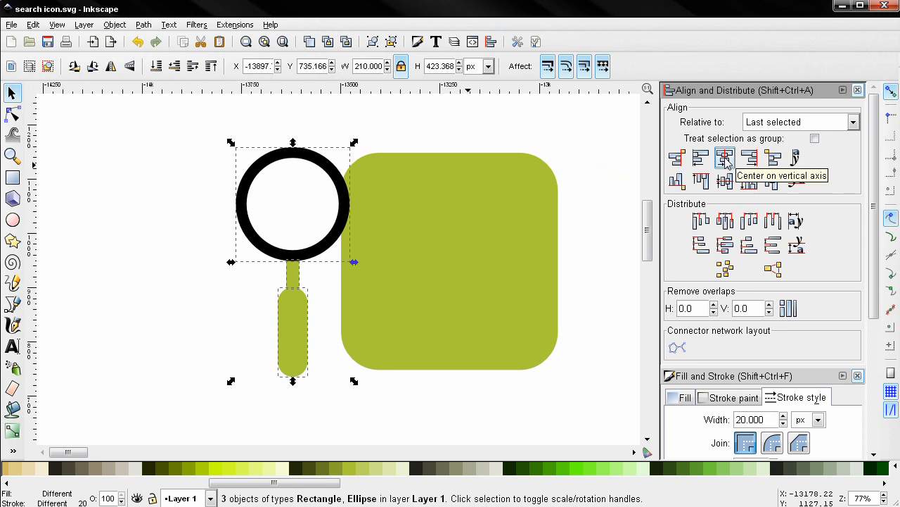
{"action": "left_click", "coordinate": [186, 325]}
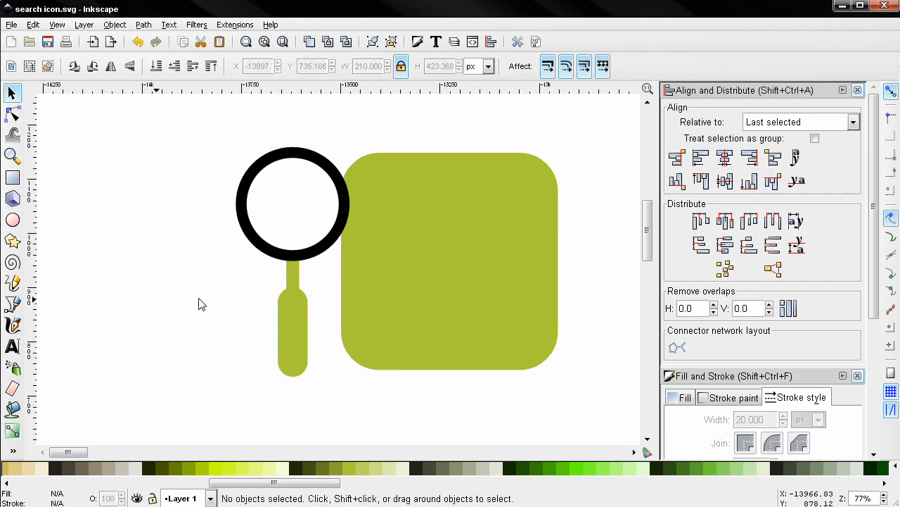
Step: Select the ring and both handle pieces and convert their strokes to paths
{"action": "left_click_drag", "start_coordinate": [201, 107], "coordinate": [417, 435]}
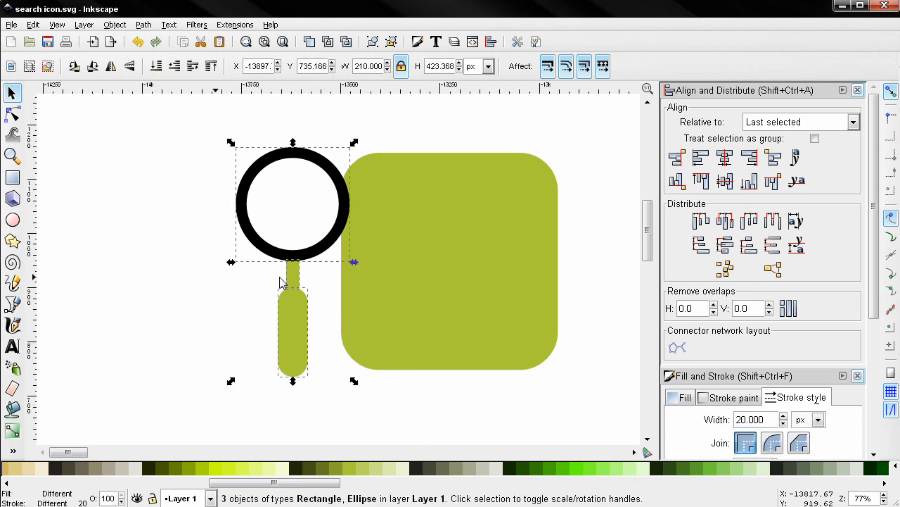
{"action": "left_click", "coordinate": [13, 115]}
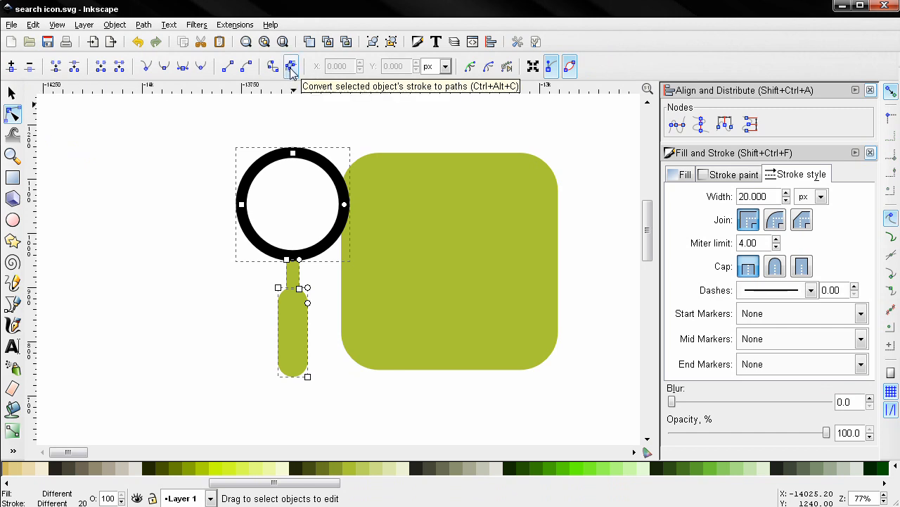
{"action": "left_click", "coordinate": [290, 68]}
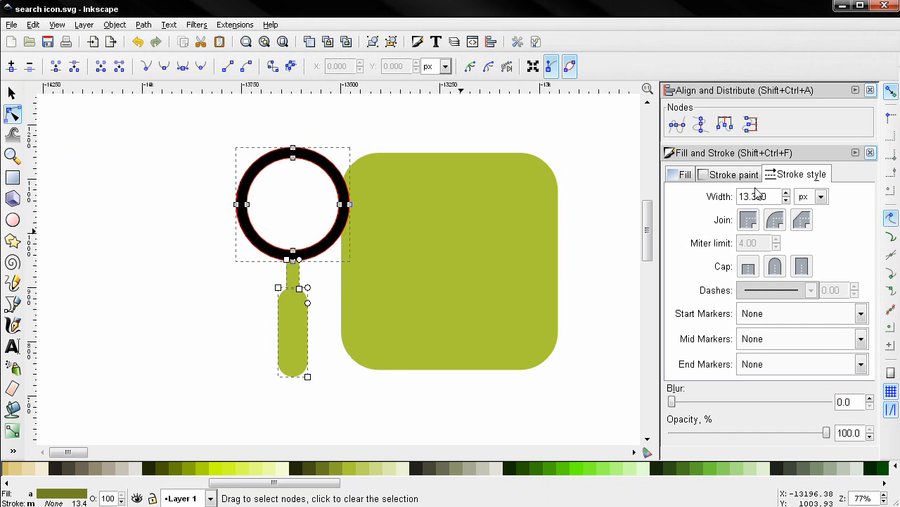
Step: Fill the ring and both handle pieces with white and move them together onto the green rounded square
{"action": "left_click", "coordinate": [690, 176]}
{"action": "left_click_drag", "start_coordinate": [737, 314], "coordinate": [766, 342]}
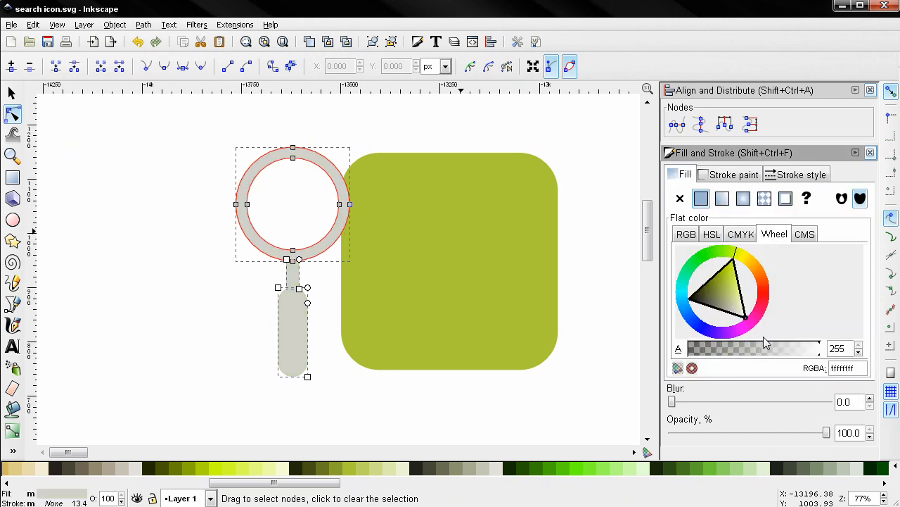
{"action": "left_click", "coordinate": [11, 93]}
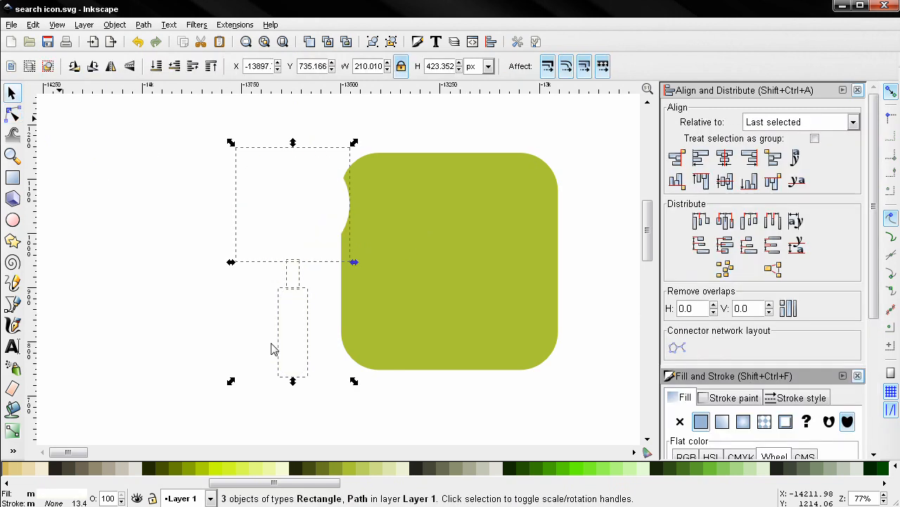
{"action": "left_click_drag", "start_coordinate": [305, 345], "coordinate": [455, 341]}
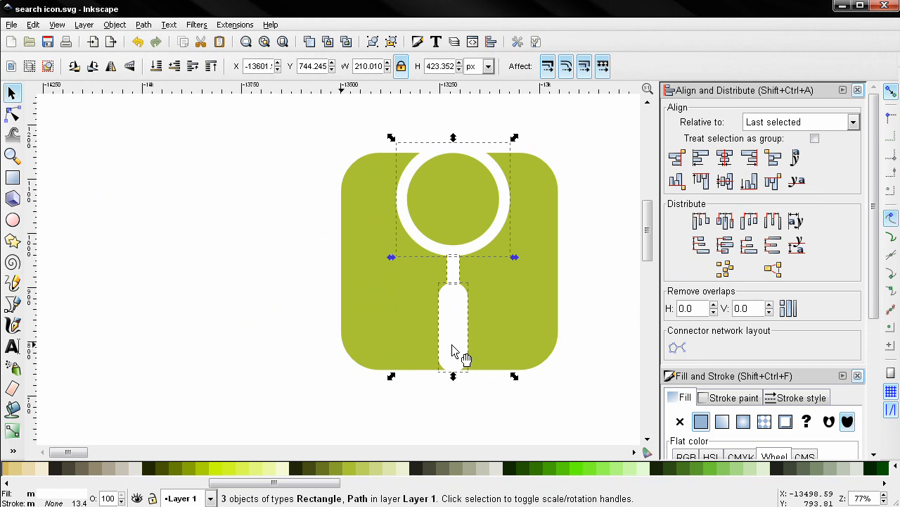
Step: Rotate the magnifying glass counterclockwise so its handle points to the lower right, and position it inside the green square
{"action": "left_click", "coordinate": [457, 346]}
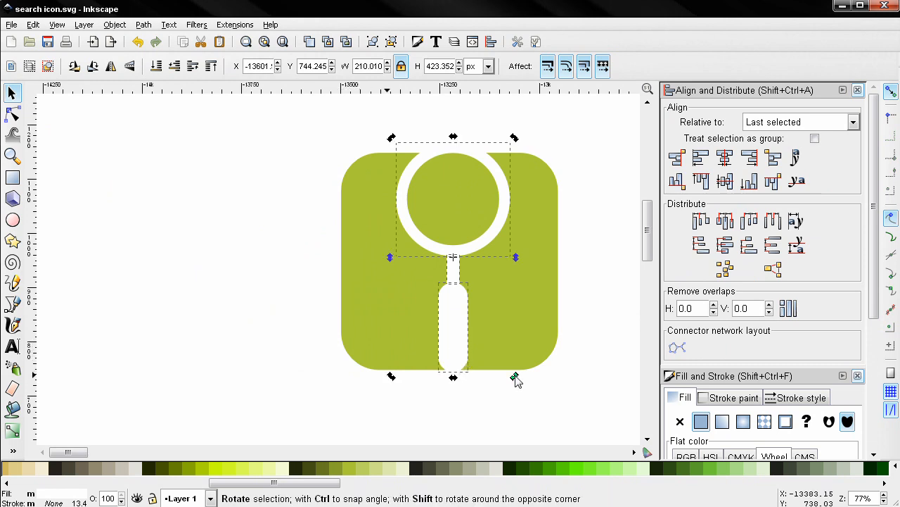
{"action": "left_click_drag", "start_coordinate": [515, 378], "coordinate": [566, 308]}
{"action": "left_click_drag", "start_coordinate": [494, 312], "coordinate": [444, 328]}
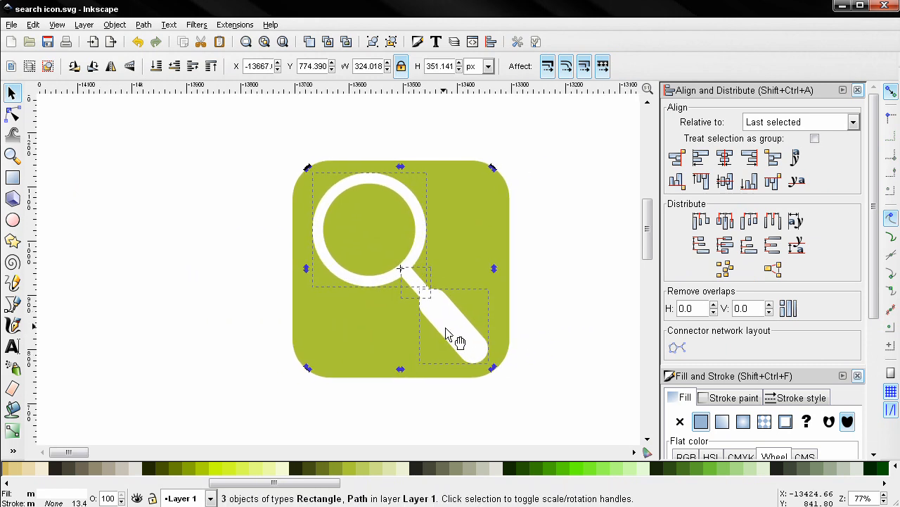
Step: Group the three magnifying glass parts and centre the group on the green square along both axes
{"action": "left_click", "coordinate": [374, 43]}
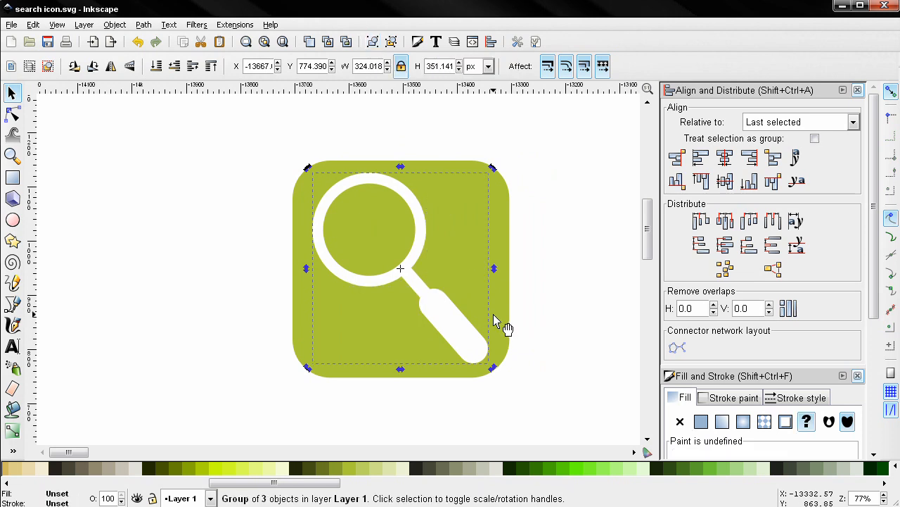
{"action": "left_click", "coordinate": [506, 245], "text": "shift"}
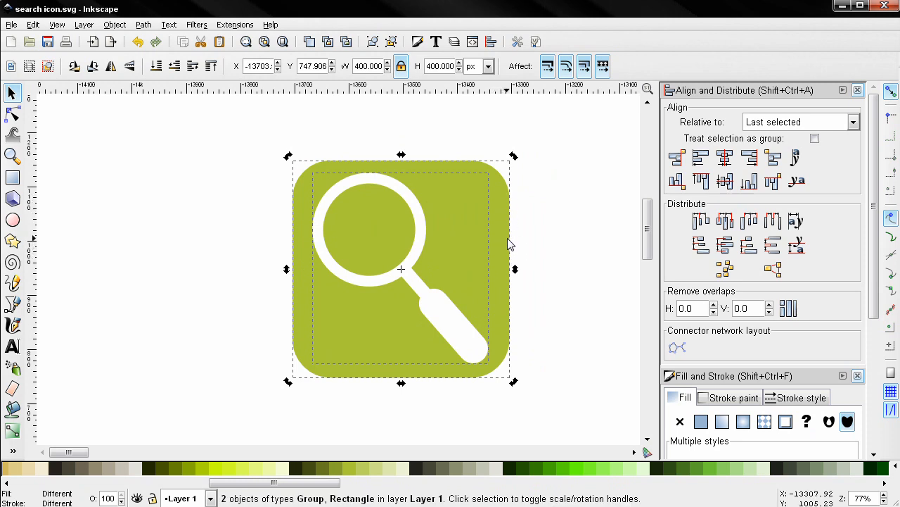
{"action": "left_click", "coordinate": [724, 158]}
{"action": "left_click", "coordinate": [724, 181]}
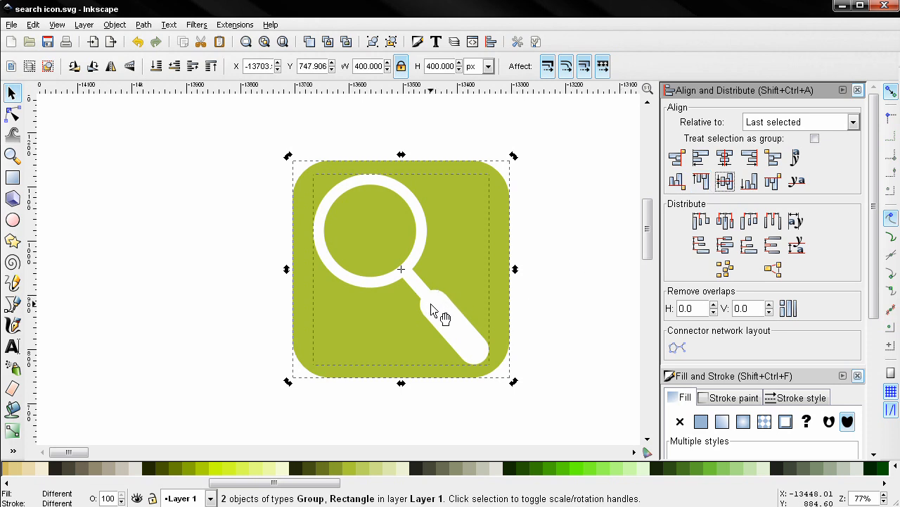
{"action": "left_click", "coordinate": [552, 303]}
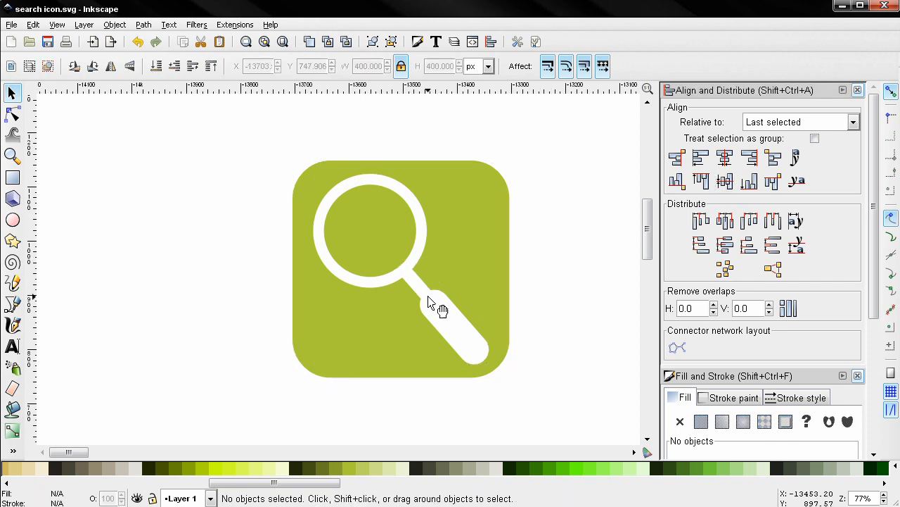
Step: Duplicate the magnifying glass group in place and fill the copy with black
{"action": "left_click", "coordinate": [448, 325]}
{"action": "left_click", "coordinate": [550, 301]}
{"action": "left_click", "coordinate": [457, 318]}
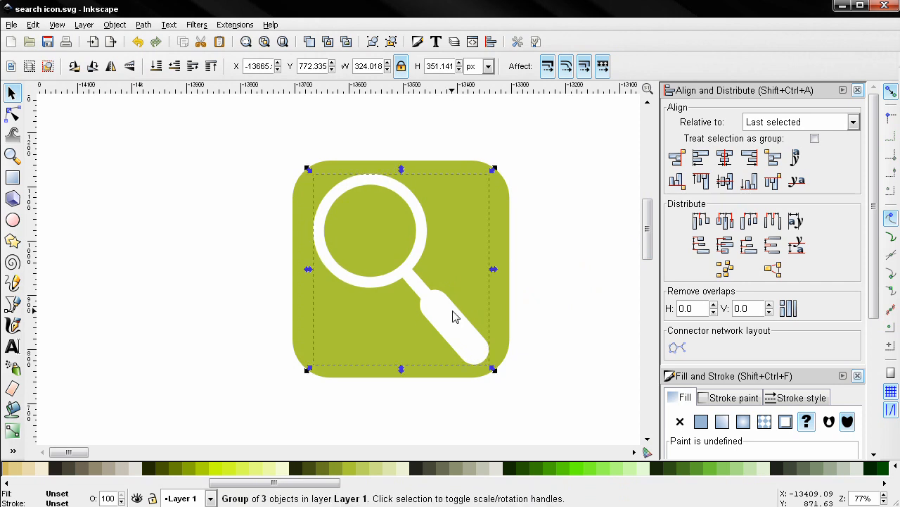
{"action": "left_click_drag", "start_coordinate": [257, 484], "coordinate": [60, 485]}
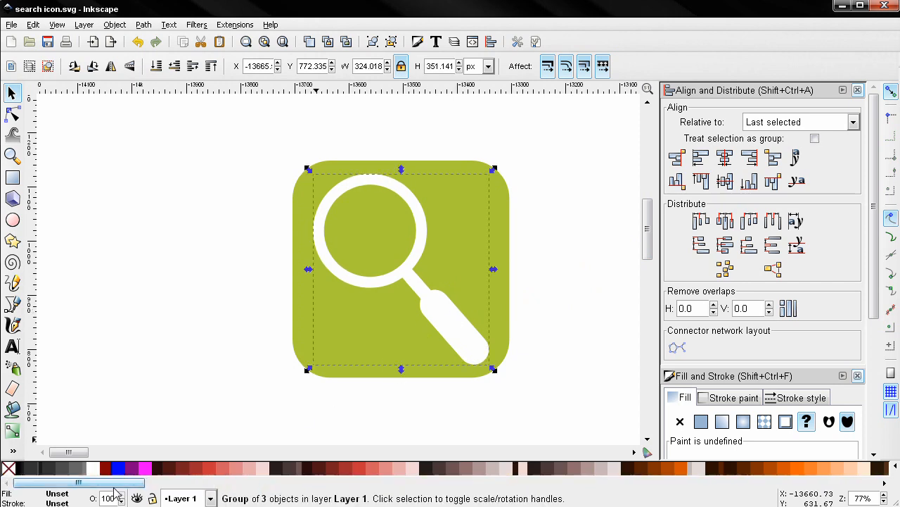
{"action": "left_click", "coordinate": [21, 469]}
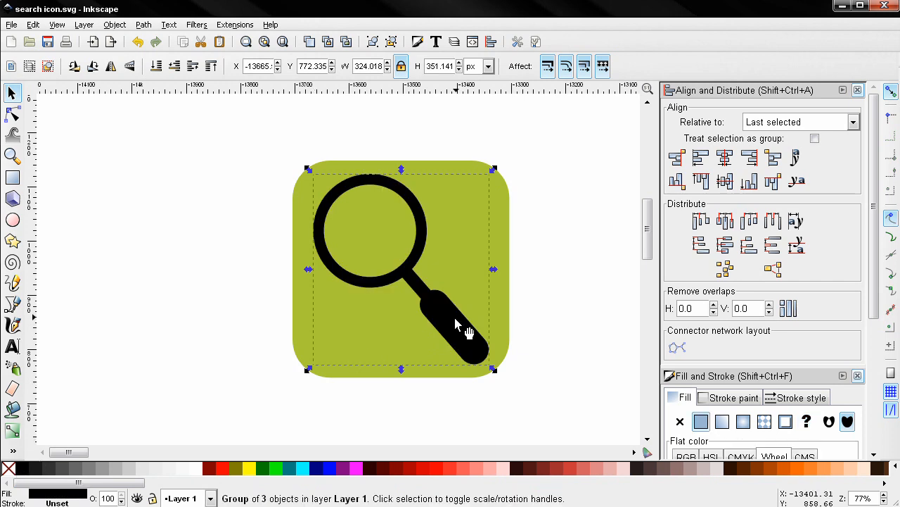
Step: Set the black magnifying glass copy's opacity to 20%
{"action": "left_click_drag", "start_coordinate": [877, 178], "coordinate": [877, 303]}
{"action": "left_click_drag", "start_coordinate": [846, 441], "coordinate": [790, 448]}
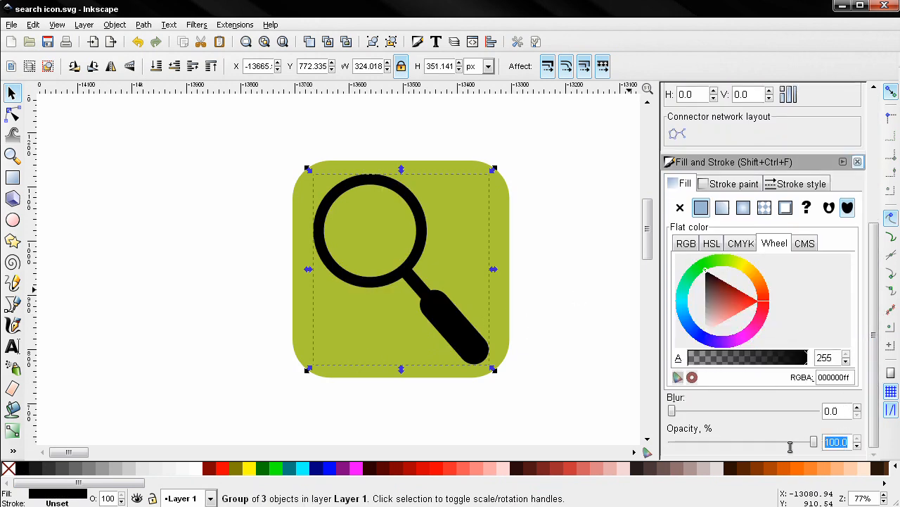
{"action": "type", "text": "20"}
{"action": "key", "text": "Return"}
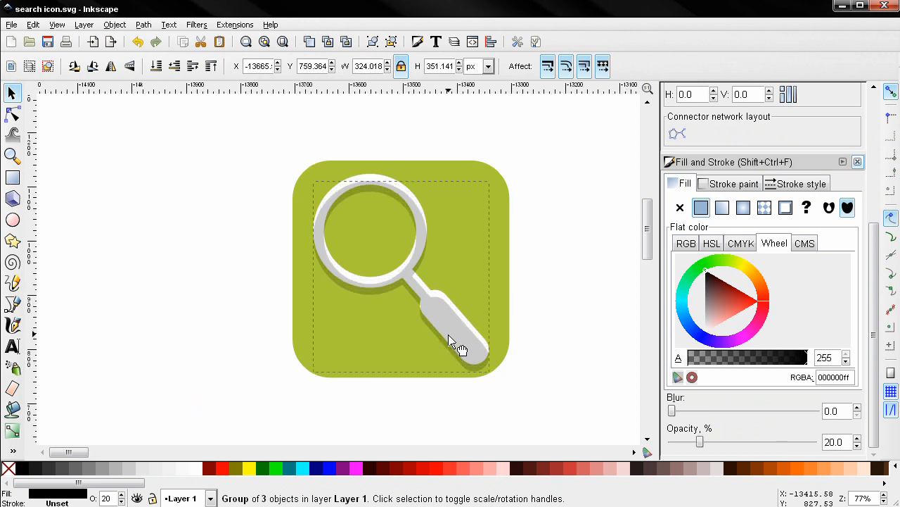
Step: Shift the translucent black copy slightly down and lower it one level behind the white magnifying glass as a shadow
{"action": "left_click_drag", "start_coordinate": [450, 331], "coordinate": [449, 338]}
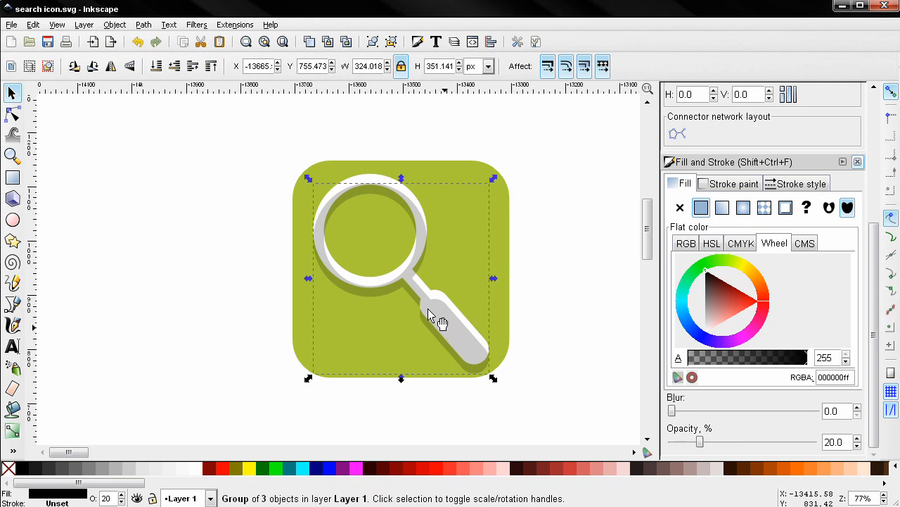
{"action": "left_click", "coordinate": [174, 66]}
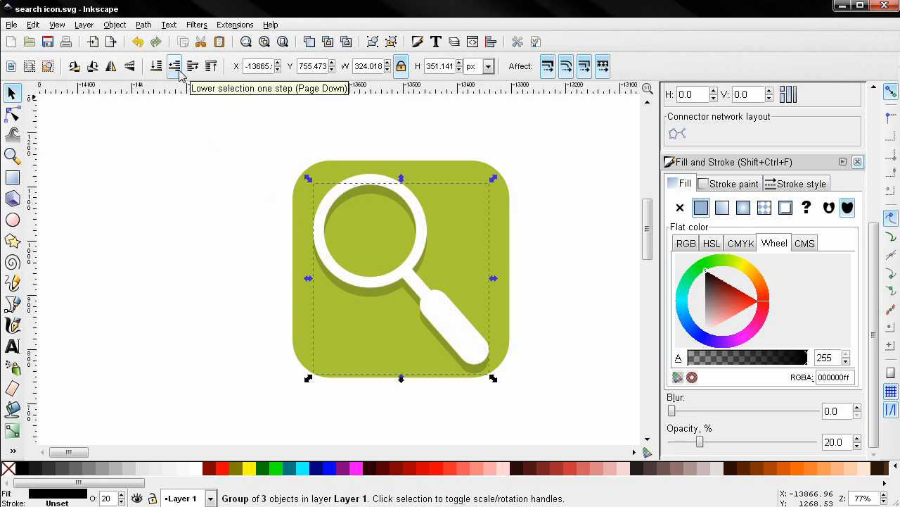
{"action": "left_click", "coordinate": [533, 238]}
Step: Duplicate the whole icon with its background and shadow and place the copy to the right of the original
{"action": "left_click_drag", "start_coordinate": [541, 239], "coordinate": [505, 231]}
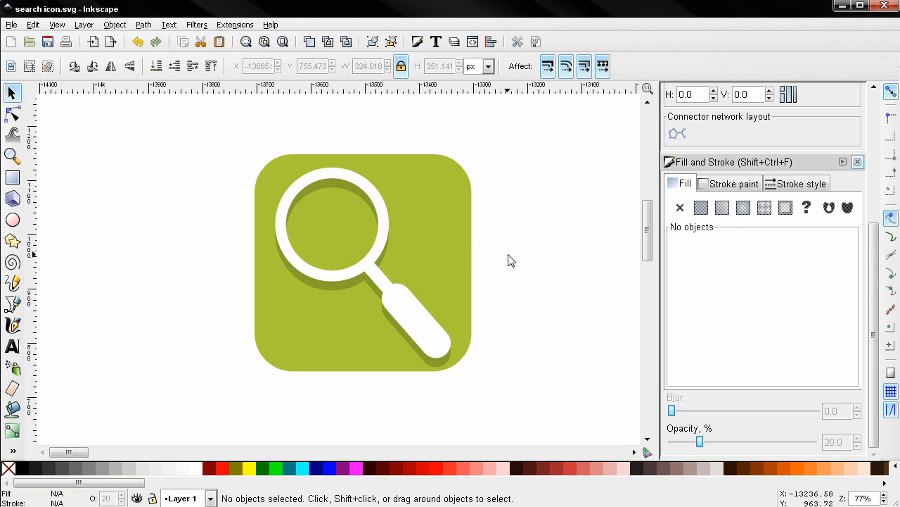
{"action": "left_click_drag", "start_coordinate": [508, 254], "coordinate": [477, 251]}
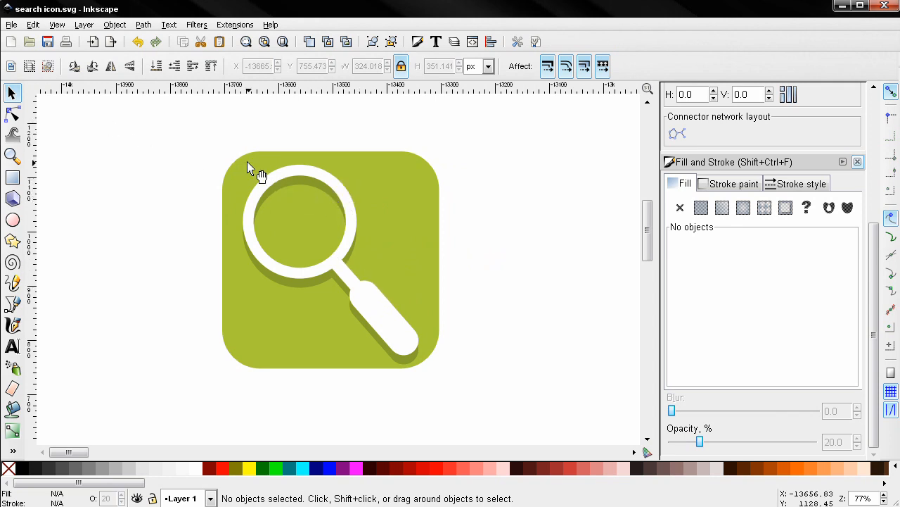
{"action": "left_click_drag", "start_coordinate": [134, 105], "coordinate": [596, 444]}
{"action": "left_click_drag", "start_coordinate": [517, 385], "coordinate": [416, 387]}
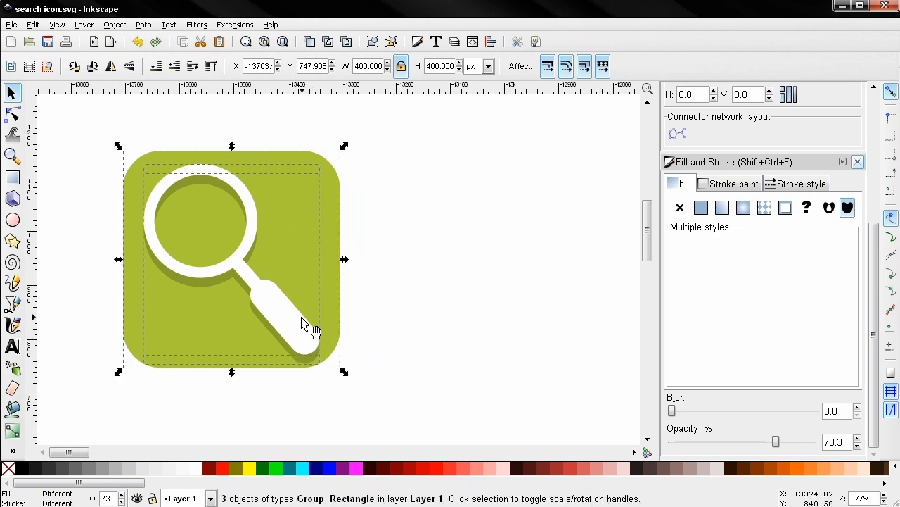
{"action": "key", "text": "ctrl+d"}
{"action": "left_click_drag", "start_coordinate": [303, 322], "coordinate": [552, 326]}
{"action": "left_click_drag", "start_coordinate": [542, 401], "coordinate": [491, 401]}
{"action": "left_click", "coordinate": [491, 401]}
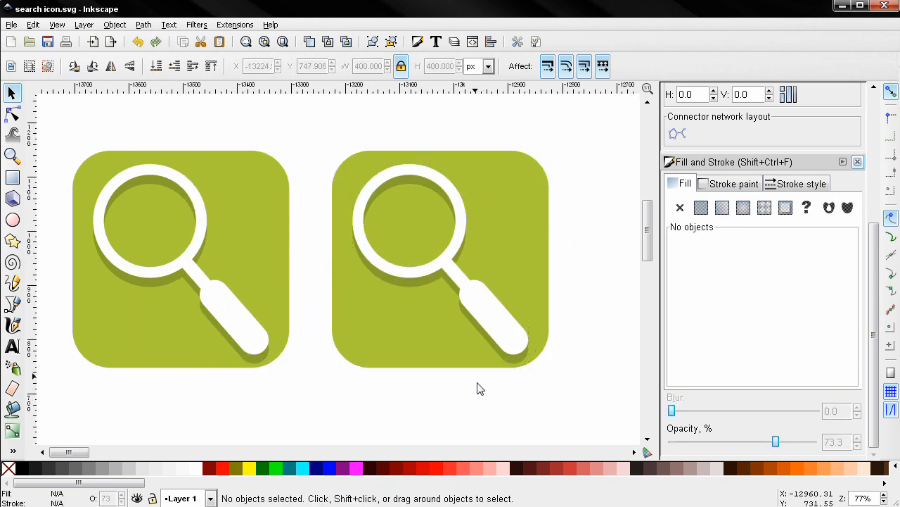
Step: Delete the magnifying glass shadow from the right-hand icon
{"action": "left_click", "coordinate": [409, 286]}
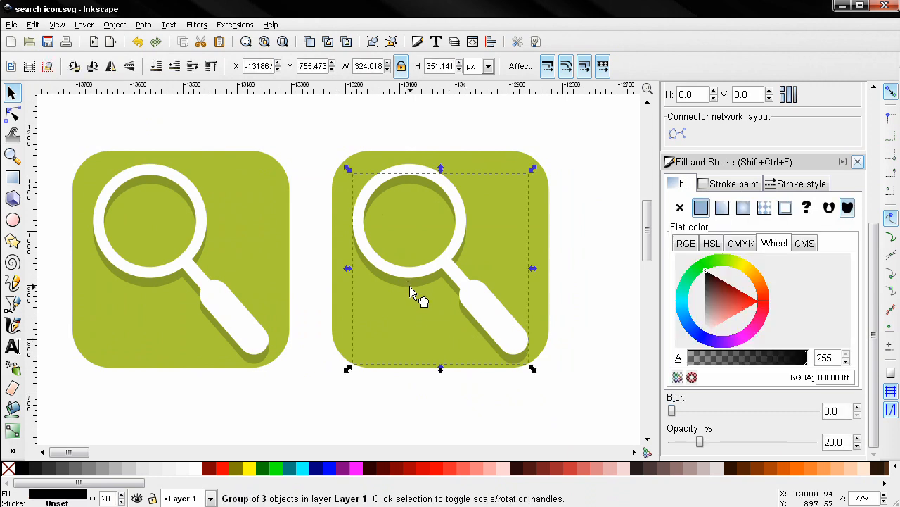
{"action": "left_click", "coordinate": [409, 286]}
{"action": "key", "text": "Delete"}
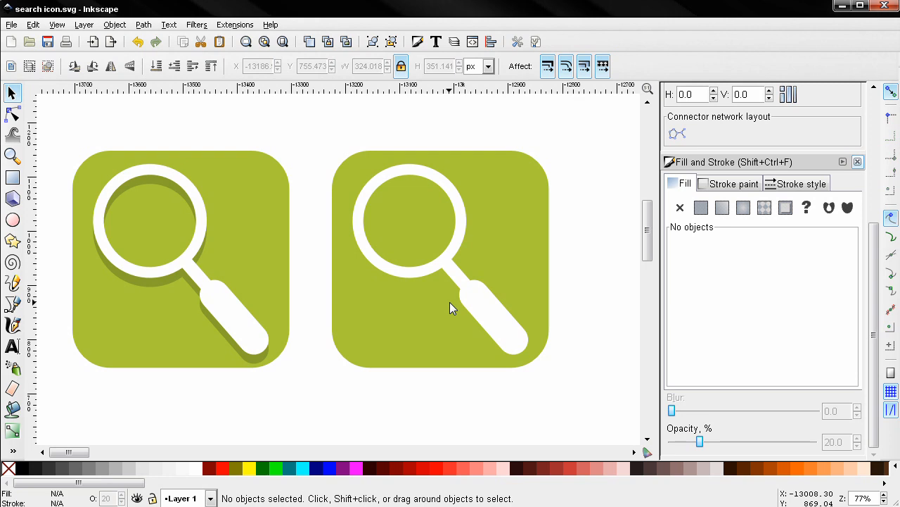
Step: Draw a horizontal rectangle about 79 by 17 px inside the right icon's lens and remove its stroke
{"action": "left_click", "coordinate": [12, 177]}
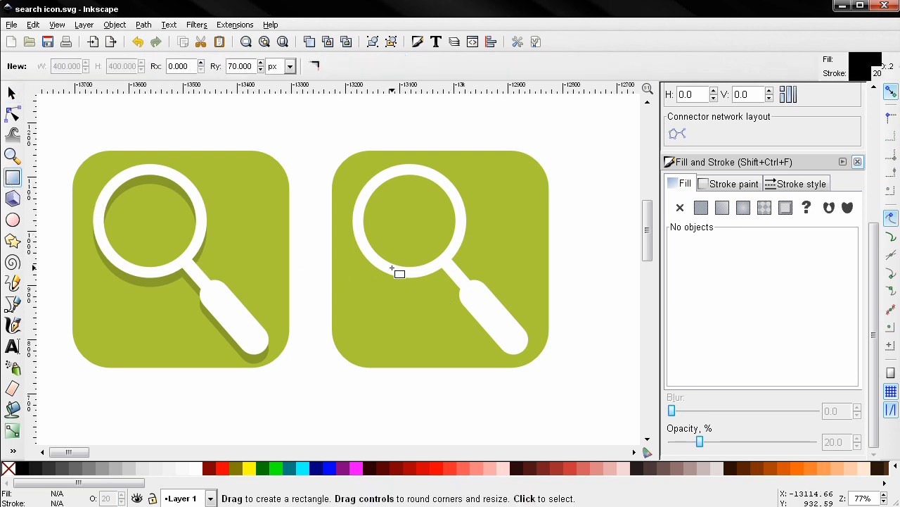
{"action": "left_click_drag", "start_coordinate": [396, 211], "coordinate": [451, 229]}
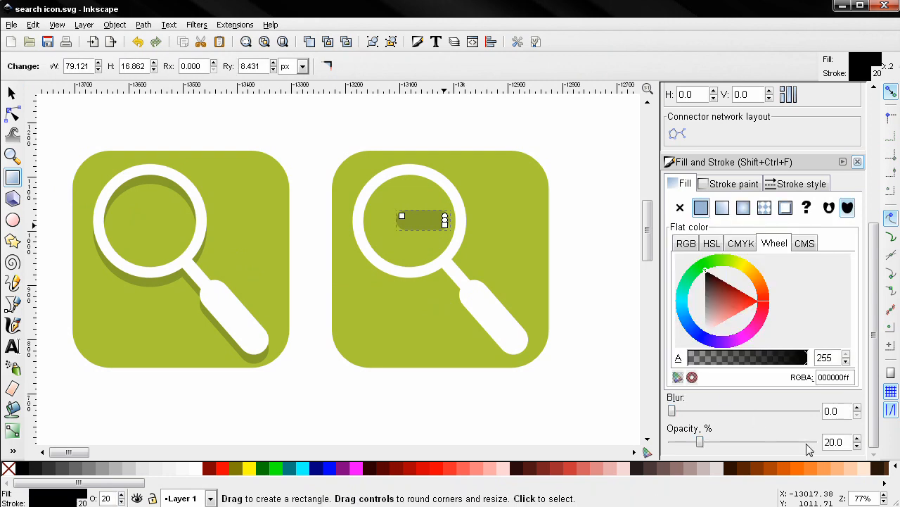
{"action": "left_click", "coordinate": [724, 185]}
{"action": "left_click", "coordinate": [680, 207]}
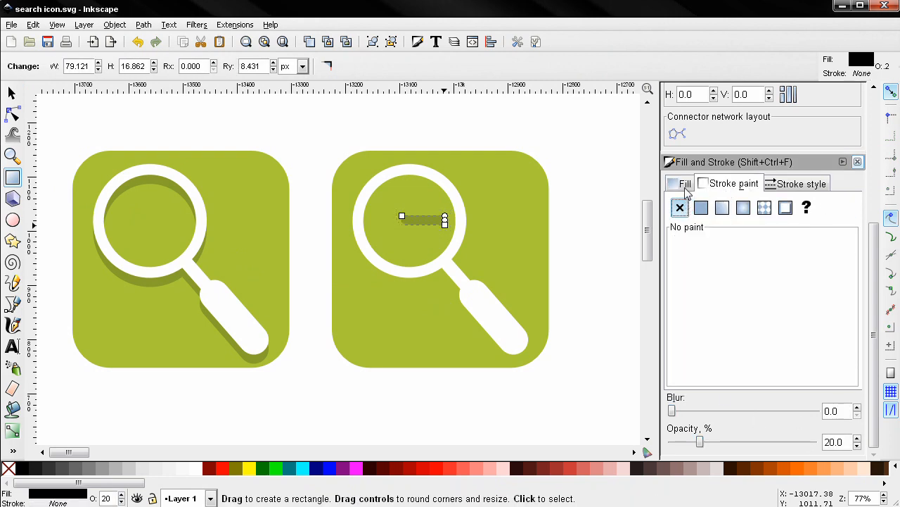
Step: Fill the small rectangle in the lens with white and set its opacity to 100%
{"action": "left_click_drag", "start_coordinate": [717, 289], "coordinate": [693, 351]}
{"action": "left_click_drag", "start_coordinate": [845, 442], "coordinate": [800, 445]}
{"action": "type", "text": "100"}
{"action": "key", "text": "Return"}
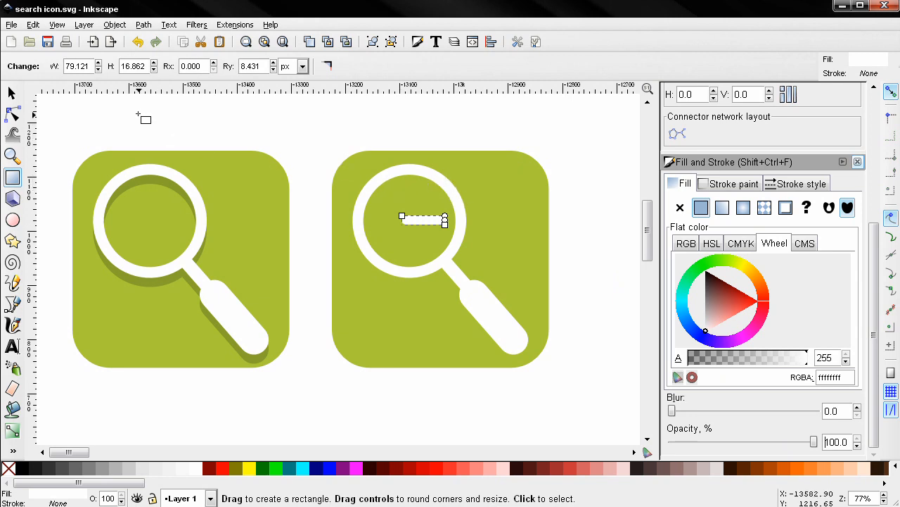
Step: Size the white bar to 95 px wide and 20 px high with a vertical corner radius of 9 px
{"action": "triple_click", "coordinate": [78, 65]}
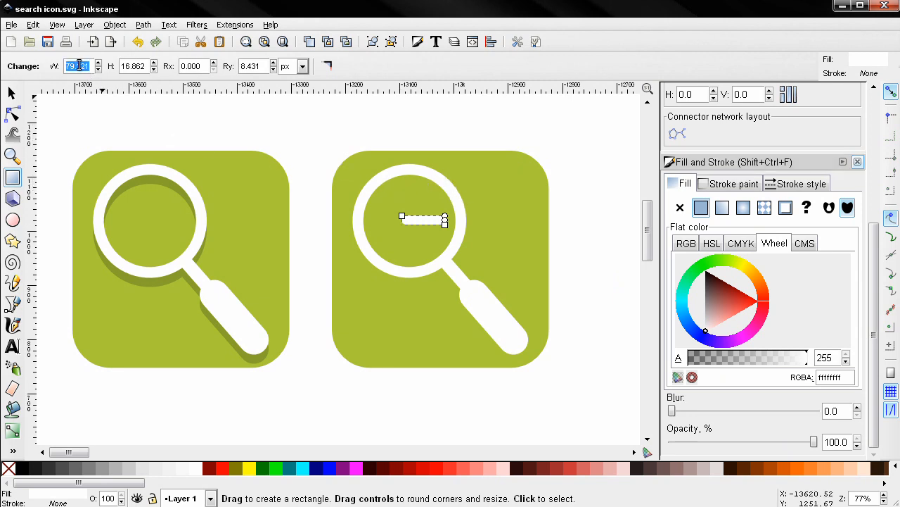
{"action": "type", "text": "95"}
{"action": "key", "text": "Return"}
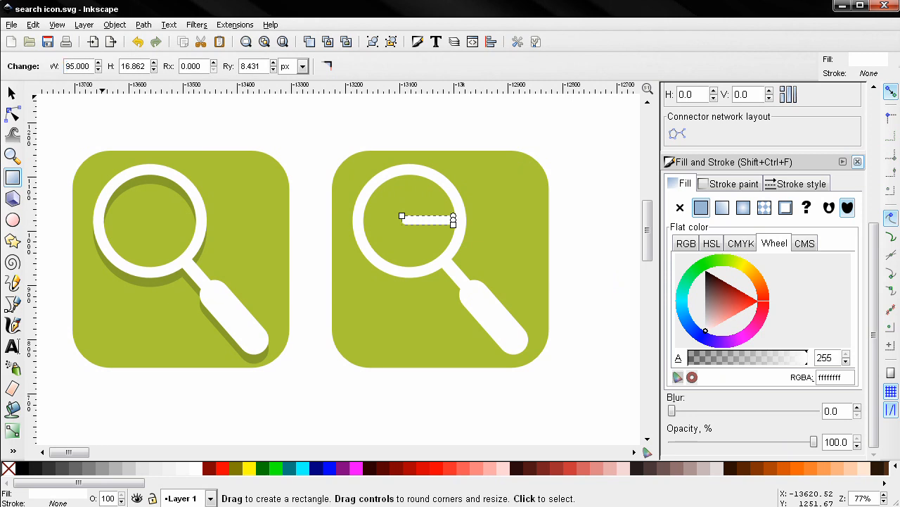
{"action": "triple_click", "coordinate": [130, 66]}
{"action": "type", "text": "20"}
{"action": "key", "text": "Return"}
{"action": "triple_click", "coordinate": [261, 66]}
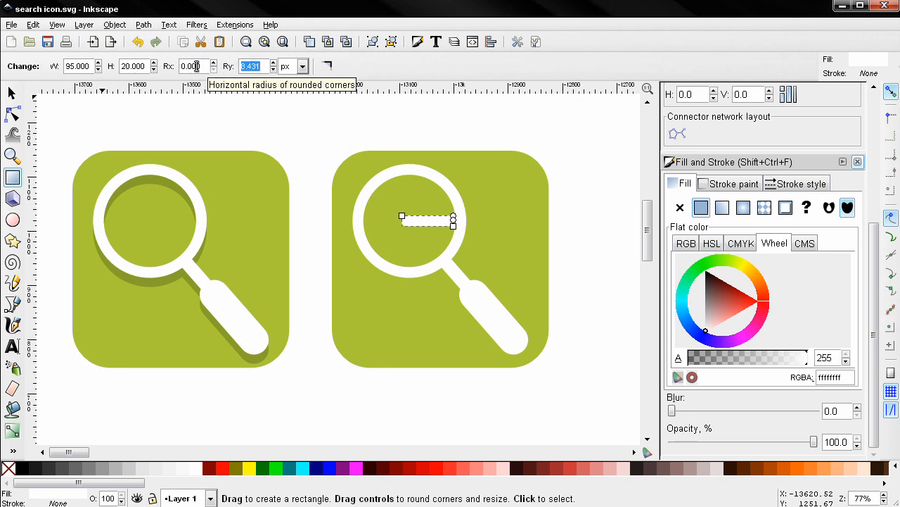
{"action": "type", "text": "9"}
{"action": "key", "text": "Return"}
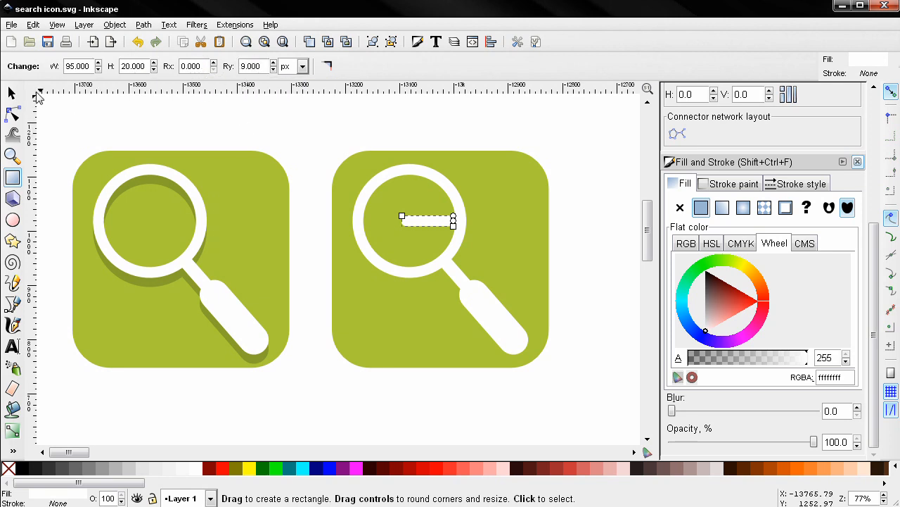
Step: Move the white bar to the centre of the right icon's lens
{"action": "left_click", "coordinate": [12, 92]}
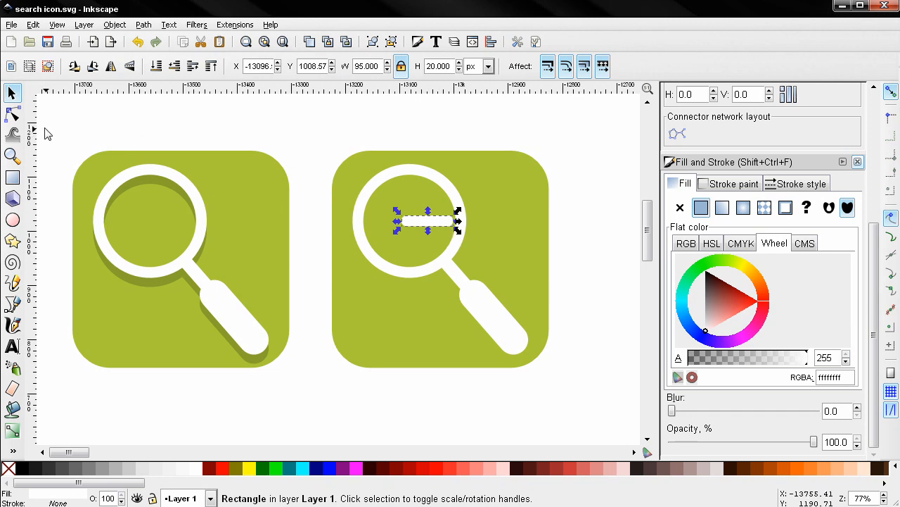
{"action": "left_click_drag", "start_coordinate": [446, 220], "coordinate": [420, 222]}
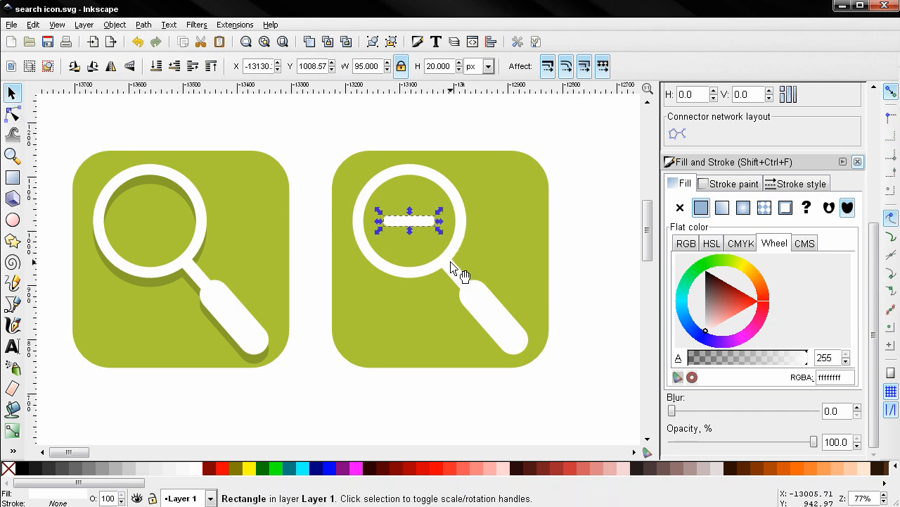
{"action": "left_click", "coordinate": [574, 249]}
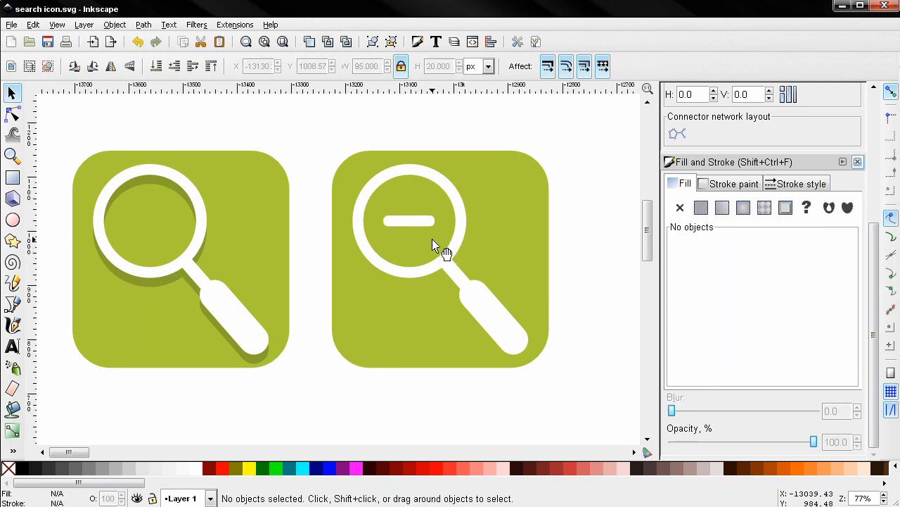
Step: Duplicate the white bar and rotate the copy 90° clockwise to form a plus sign in the lens
{"action": "left_click", "coordinate": [423, 224]}
{"action": "key", "text": "ctrl+d"}
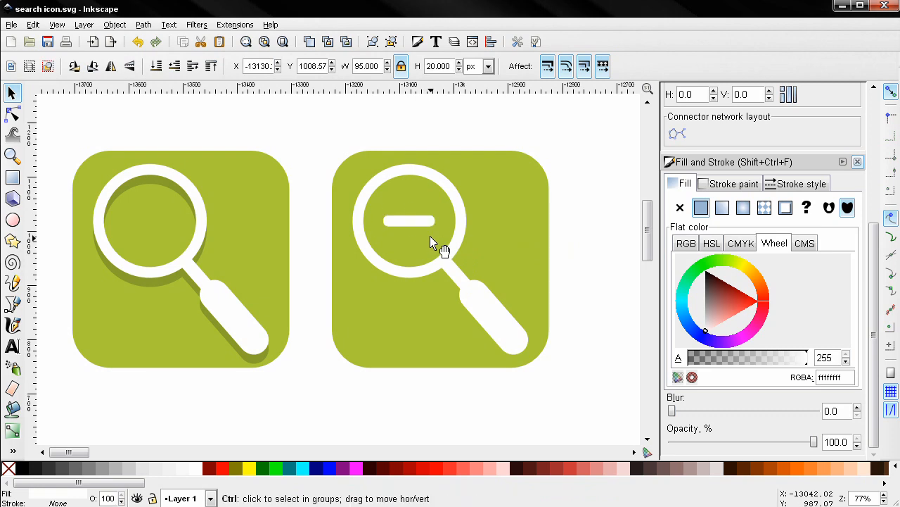
{"action": "left_click", "coordinate": [92, 66]}
{"action": "left_click", "coordinate": [610, 240]}
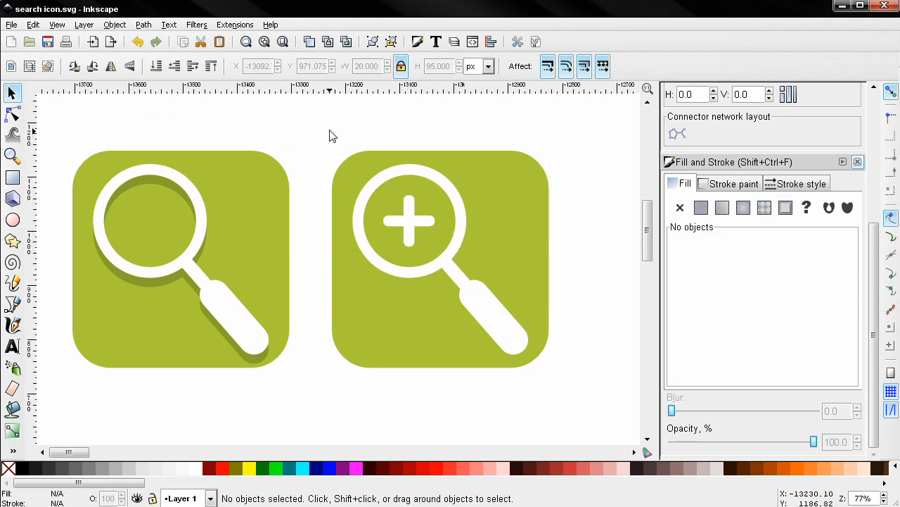
Step: Group the right icon's magnifying glass with its plus sign and place a duplicate of the group about 13 px lower
{"action": "left_click_drag", "start_coordinate": [331, 119], "coordinate": [559, 369]}
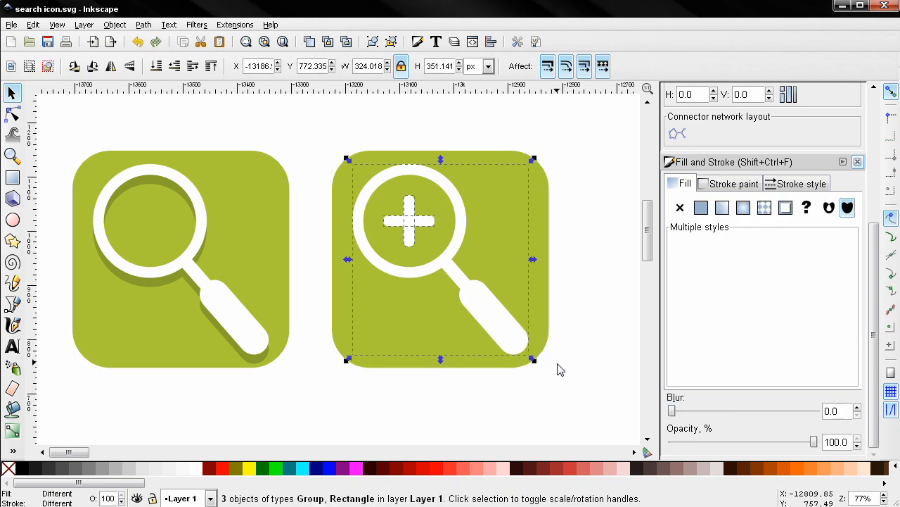
{"action": "left_click", "coordinate": [373, 41]}
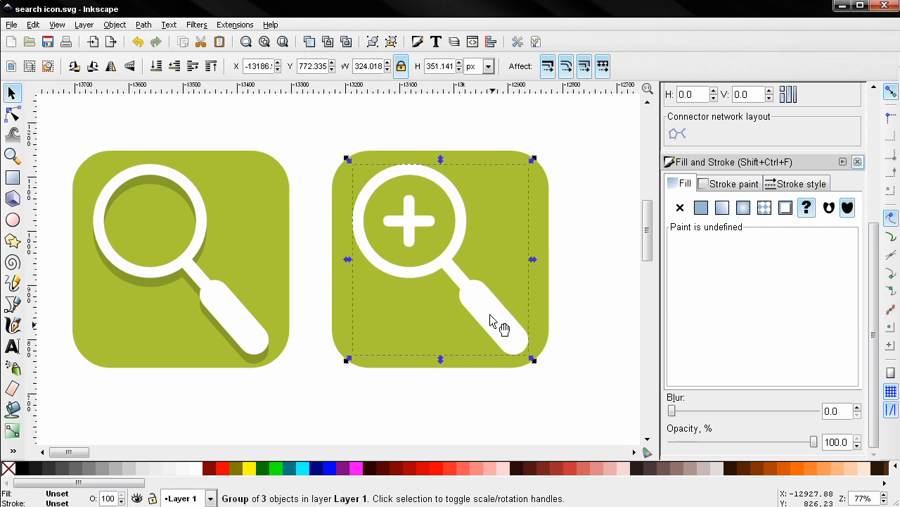
{"action": "left_click_drag", "start_coordinate": [476, 311], "coordinate": [477, 322]}
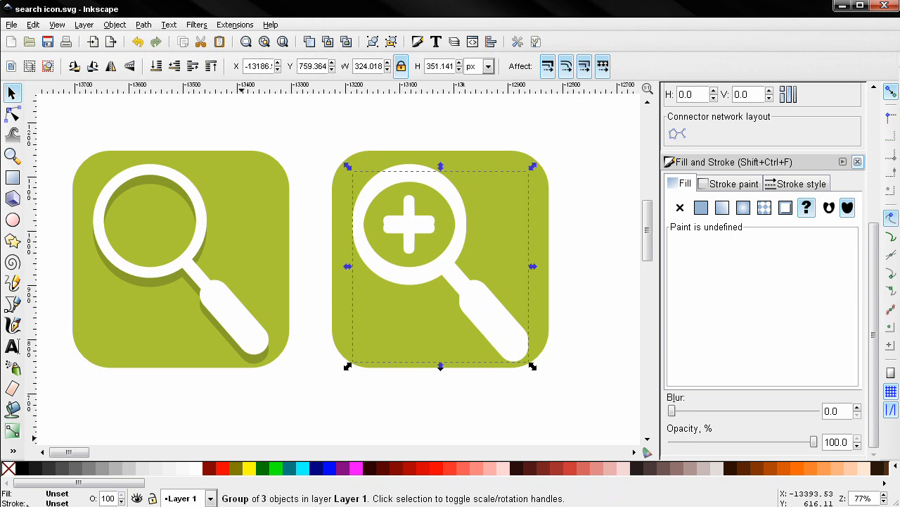
Step: Fill the duplicated magnifying glass group with black and set its opacity to 20%
{"action": "left_click", "coordinate": [23, 468]}
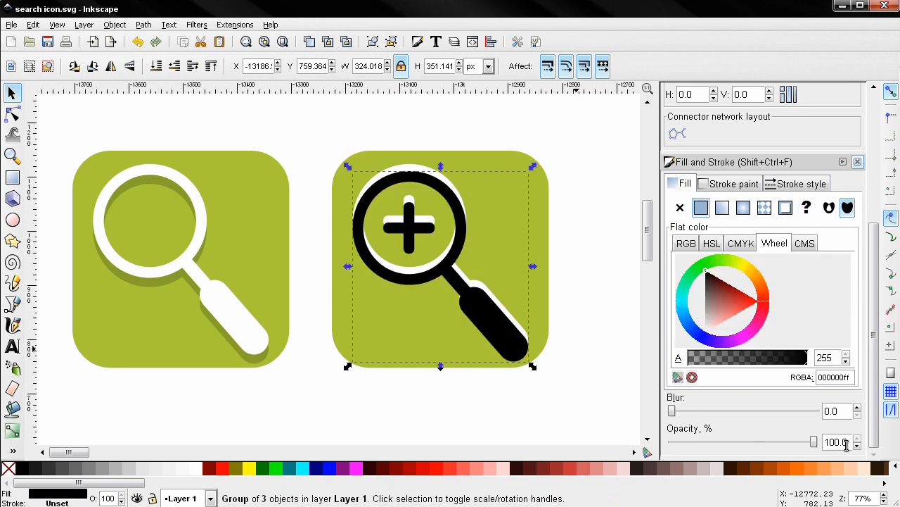
{"action": "triple_click", "coordinate": [847, 442]}
{"action": "type", "text": "20"}
{"action": "key", "text": "Return"}
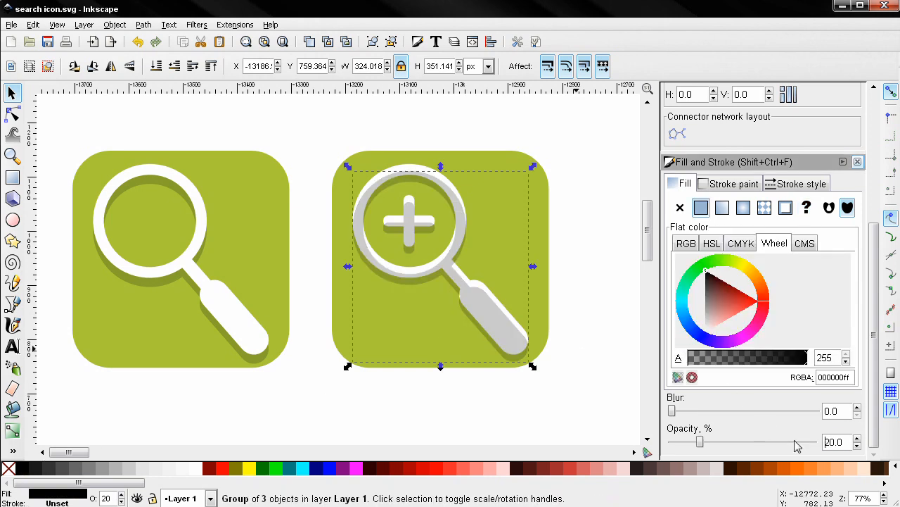
Step: Lower the translucent black group one level, behind the white magnifying glass and plus sign, and deselect it
{"action": "left_click", "coordinate": [174, 65]}
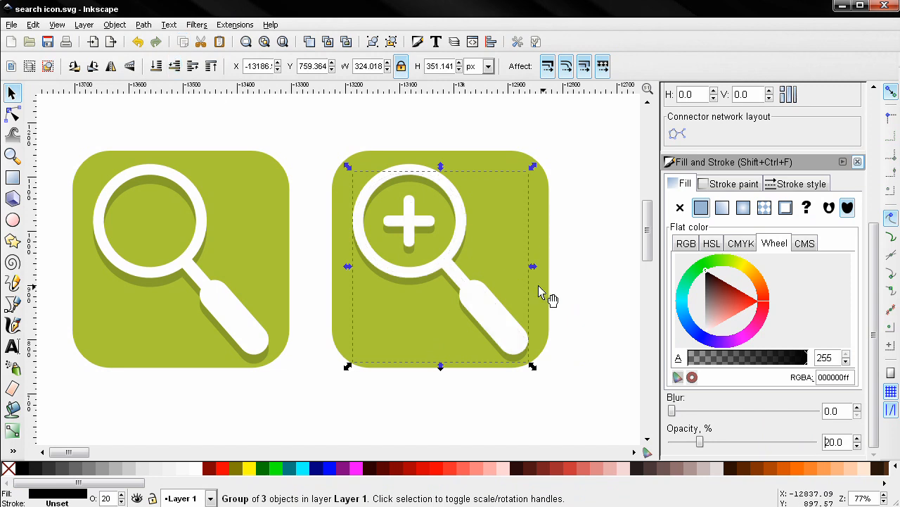
{"action": "left_click", "coordinate": [594, 287]}
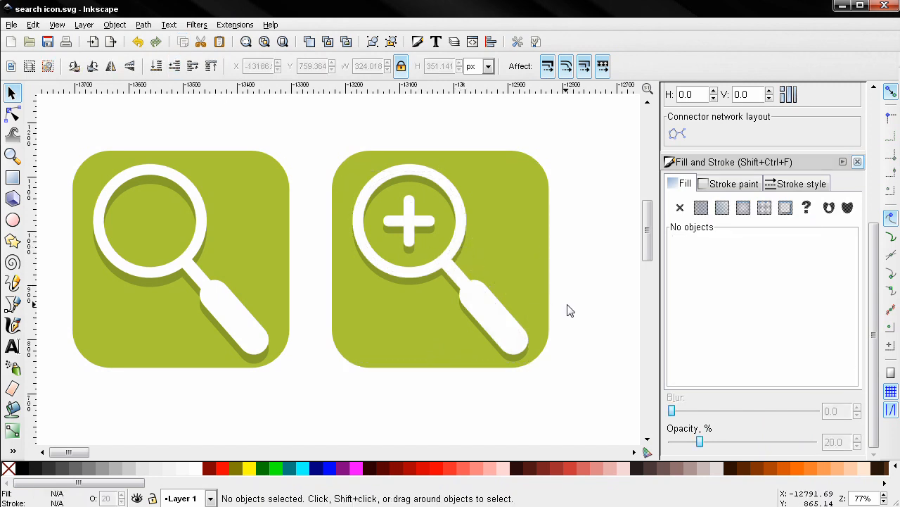
{"action": "left_click_drag", "start_coordinate": [560, 298], "coordinate": [575, 296]}
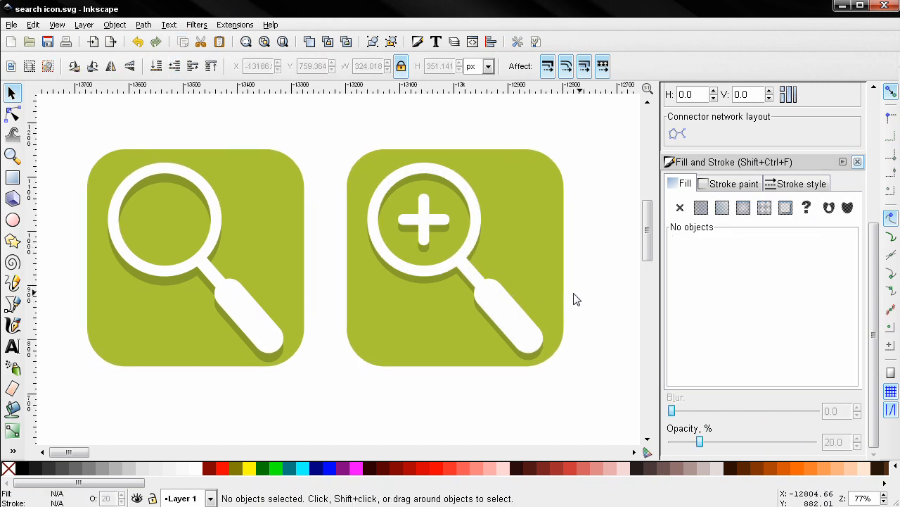